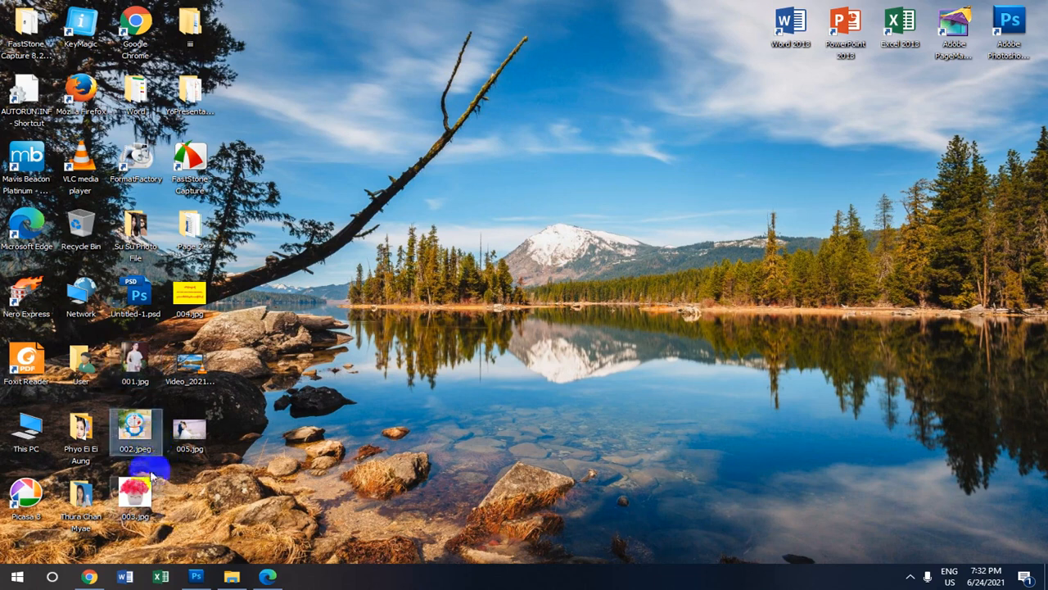
# Open Word 2013 and create a blank document.
pyautogui.click(141, 442)
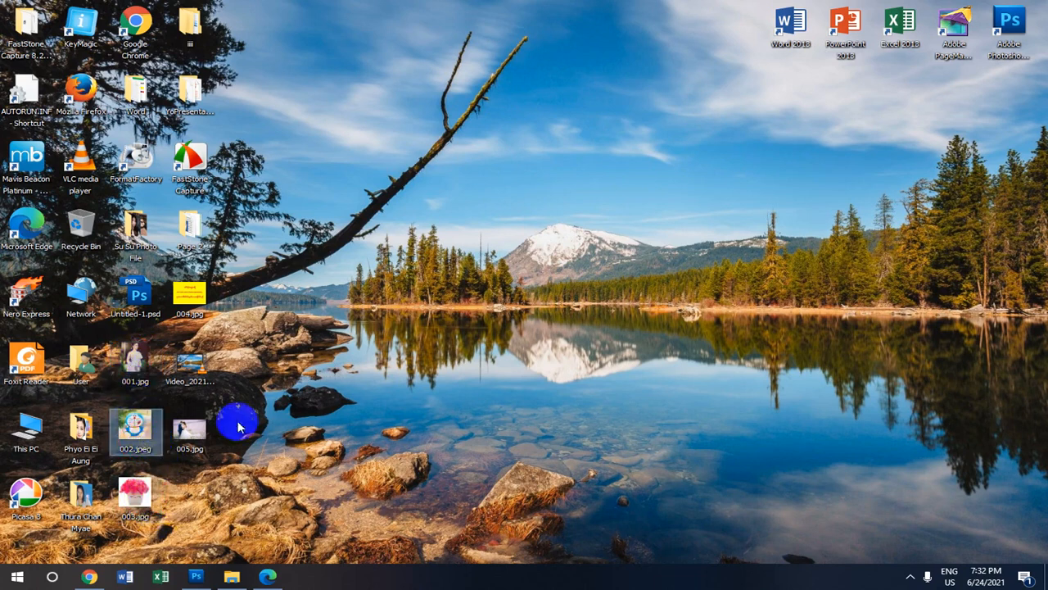
pyautogui.click(793, 25)
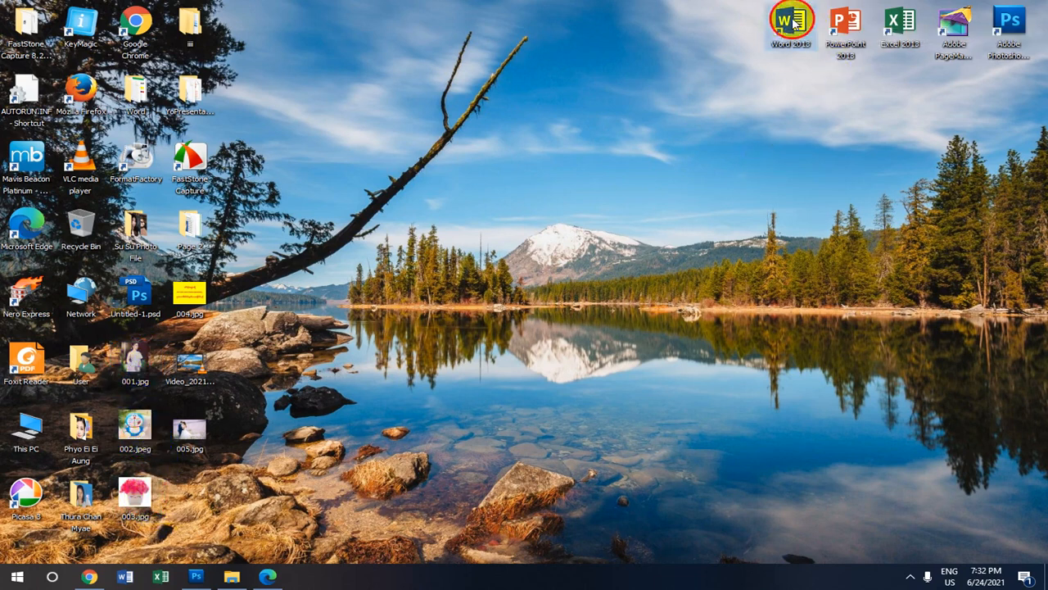
pyautogui.doubleClick(793, 24)
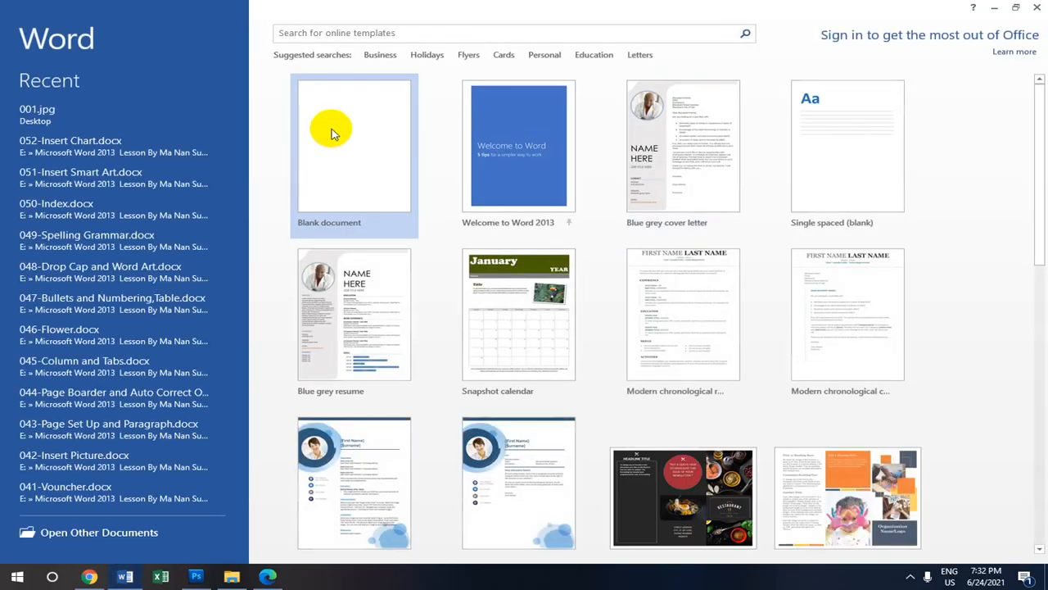
pyautogui.click(379, 155)
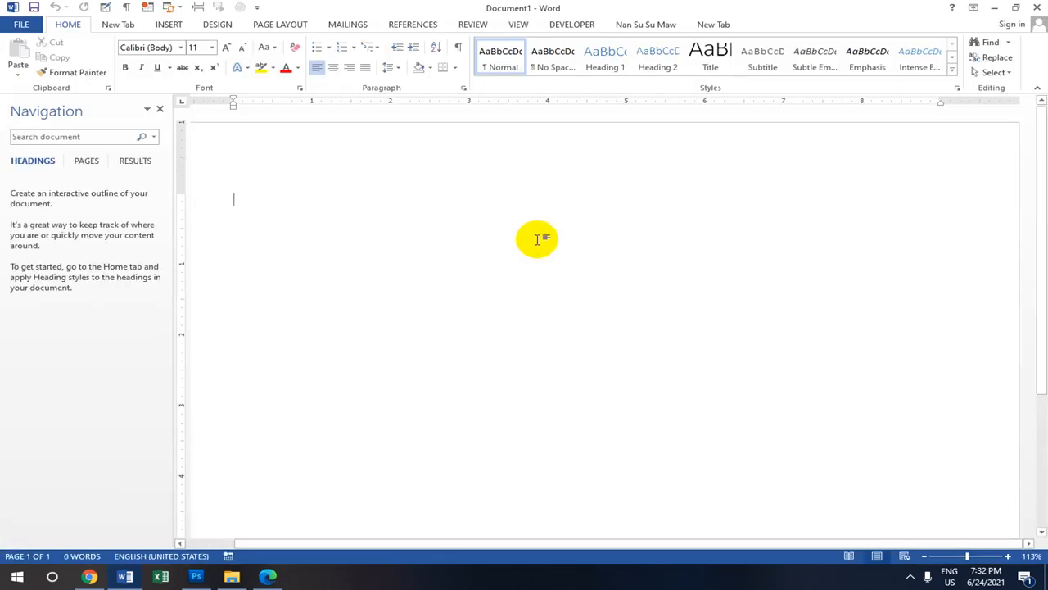
# Check the page orientation options of the blank document.
pyautogui.click(963, 557)
pyautogui.moveTo(960, 555); pyautogui.dragTo(957, 558)
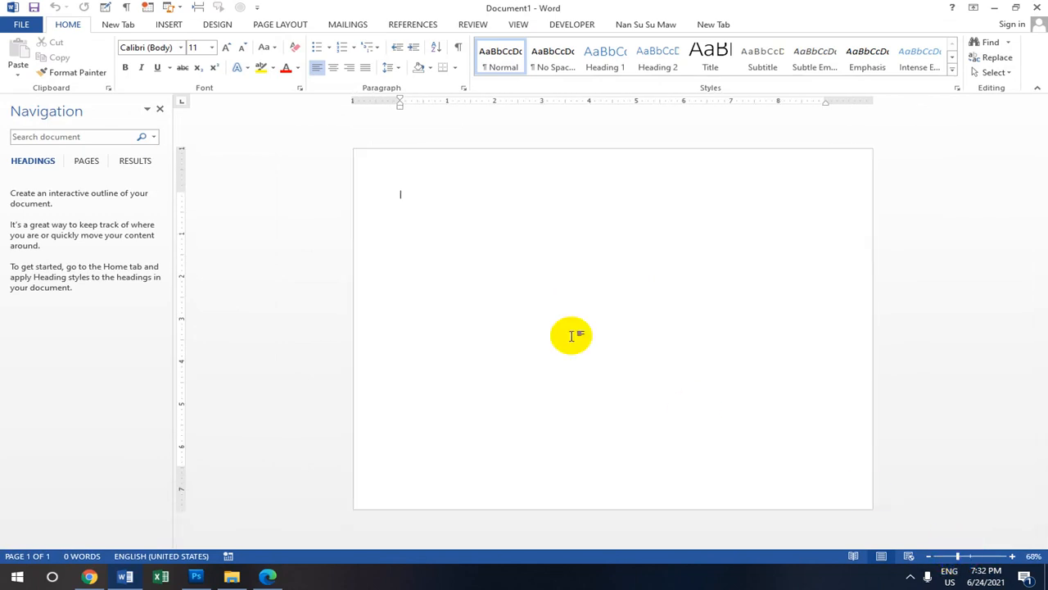
pyautogui.click(280, 24)
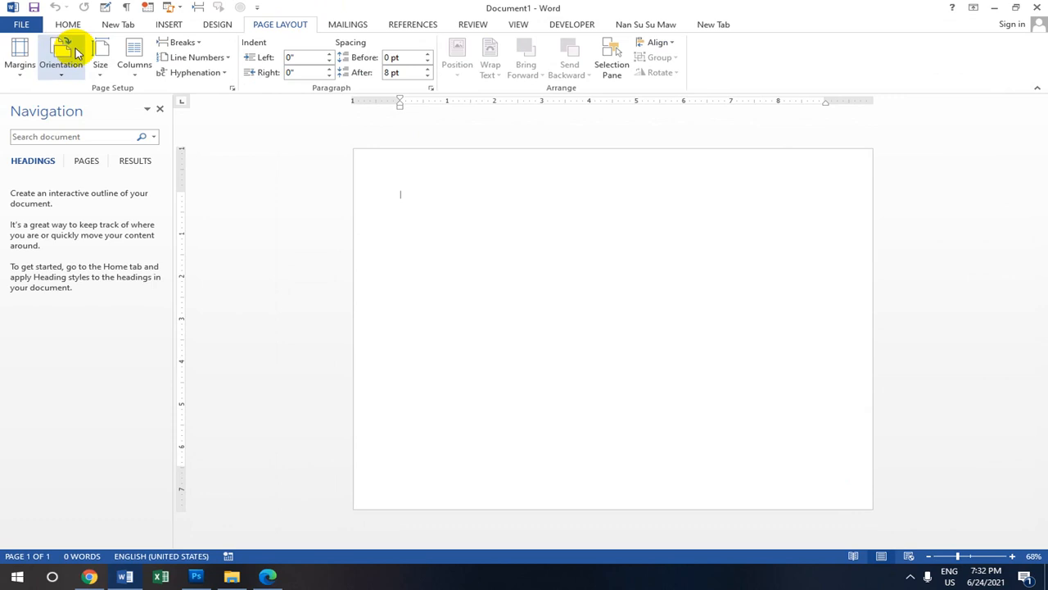
pyautogui.click(61, 64)
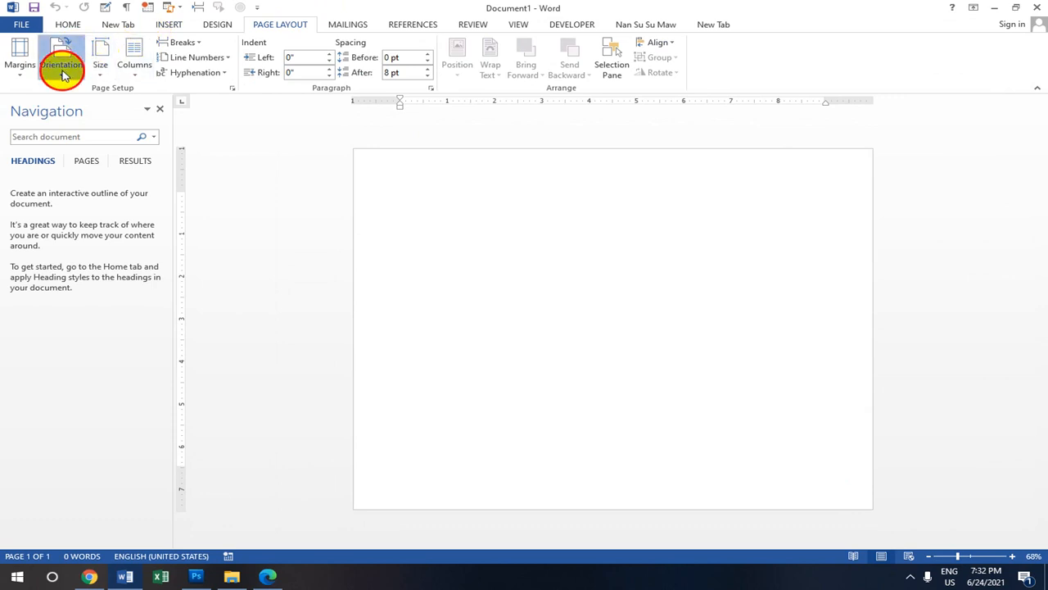
pyautogui.click(267, 168)
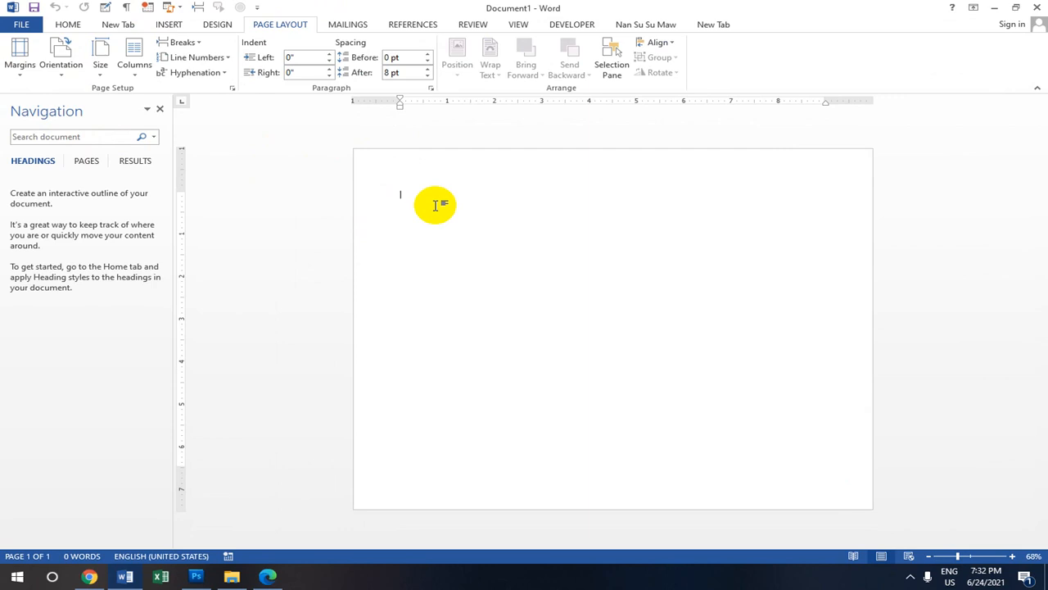
# Draw a heart shape about 3.35" tall and 3.28" wide in the upper-left part of the page.
pyautogui.click(170, 26)
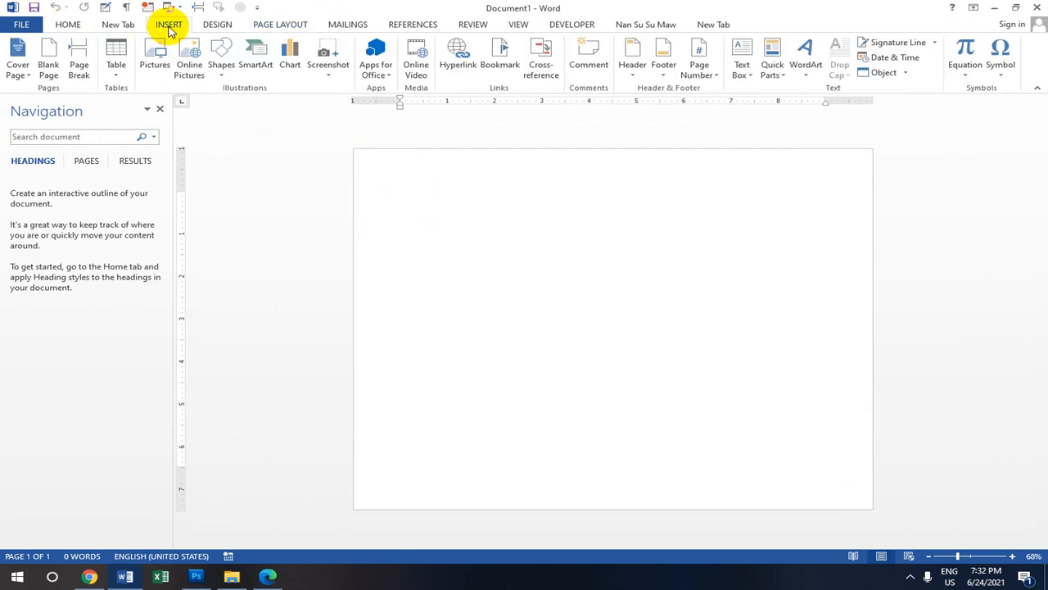
pyautogui.click(221, 70)
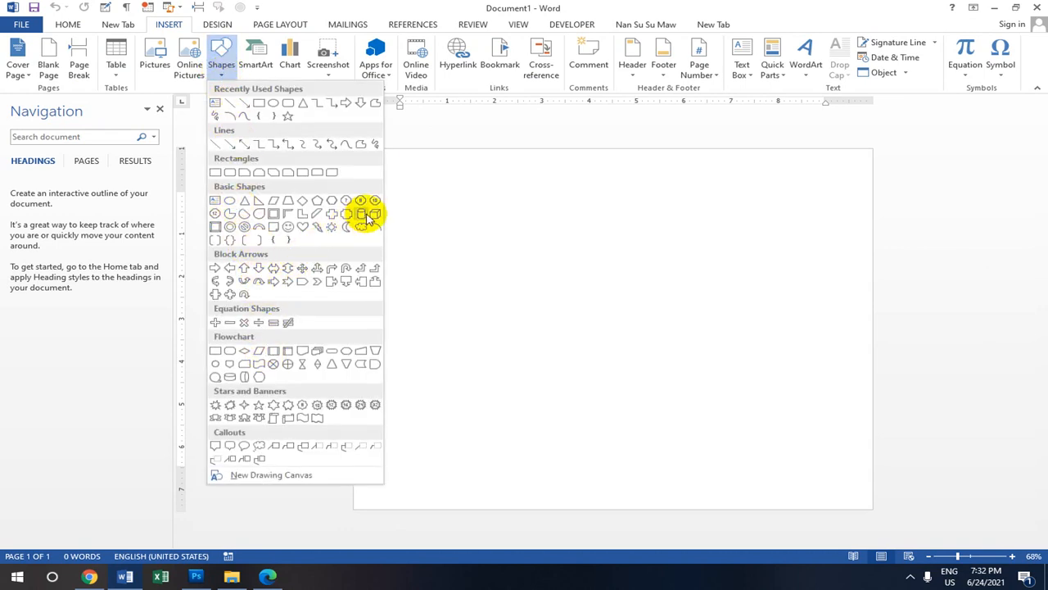
pyautogui.click(302, 227)
pyautogui.moveTo(427, 211)
pyautogui.mouseDown()
pyautogui.moveTo(587, 353)
pyautogui.moveTo(574, 368)
pyautogui.moveTo(583, 342)
pyautogui.moveTo(583, 353)
pyautogui.mouseUp()
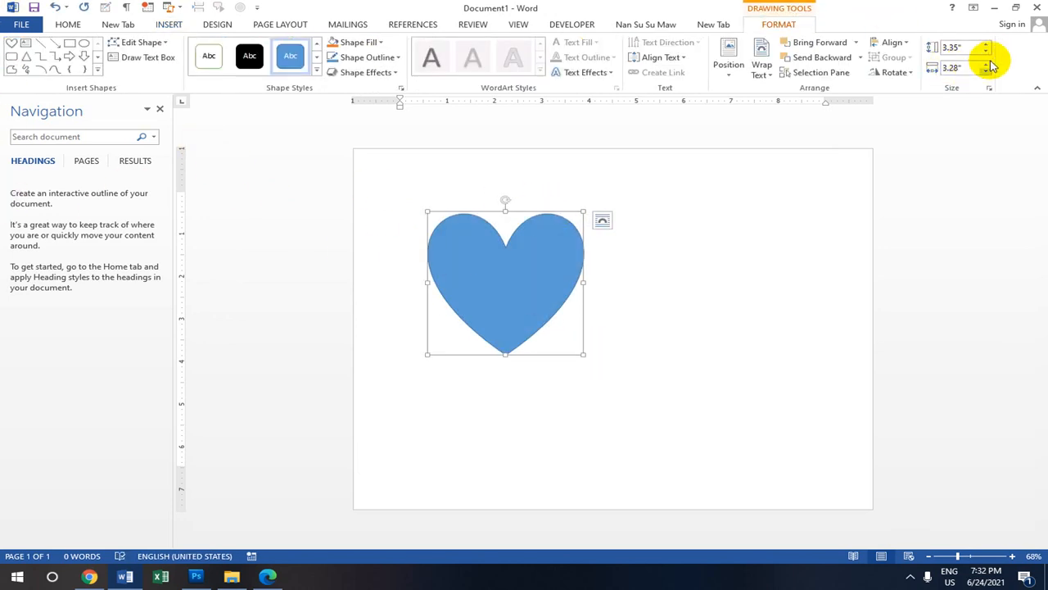
# Set the heart's height and width to 2.4" each.
pyautogui.click(987, 53)
pyautogui.click(987, 54)
pyautogui.click(987, 53)
pyautogui.click(987, 53)
pyautogui.click(986, 53)
pyautogui.click(987, 46)
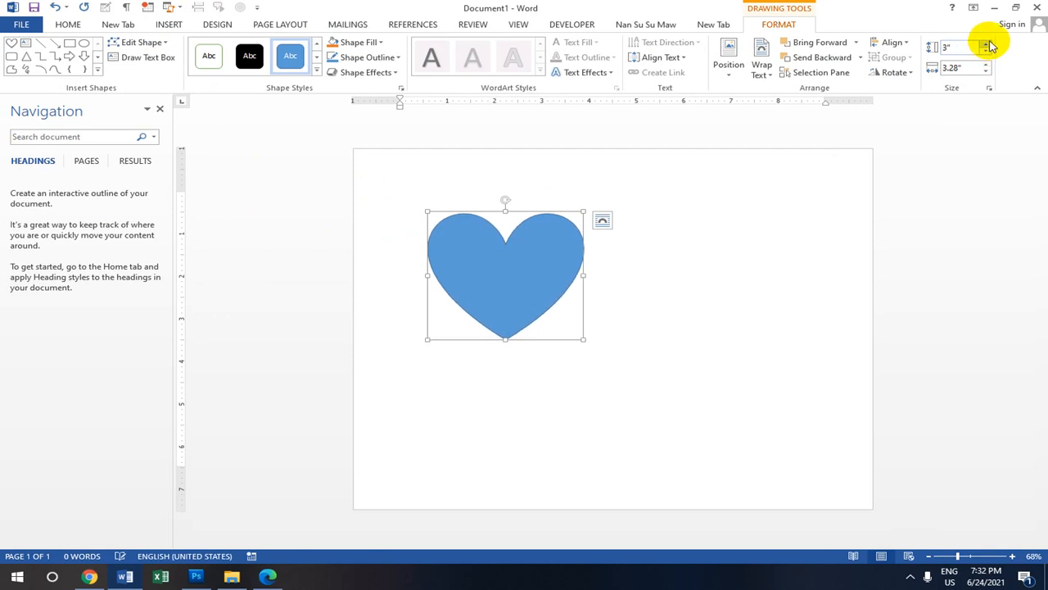
pyautogui.click(987, 73)
pyautogui.click(986, 72)
pyautogui.click(987, 73)
pyautogui.click(986, 73)
pyautogui.click(987, 73)
pyautogui.click(987, 72)
pyautogui.click(988, 47)
pyautogui.click(988, 46)
pyautogui.click(987, 52)
pyautogui.click(987, 51)
pyautogui.click(986, 51)
pyautogui.click(987, 52)
pyautogui.click(987, 52)
pyautogui.click(987, 52)
pyautogui.click(988, 65)
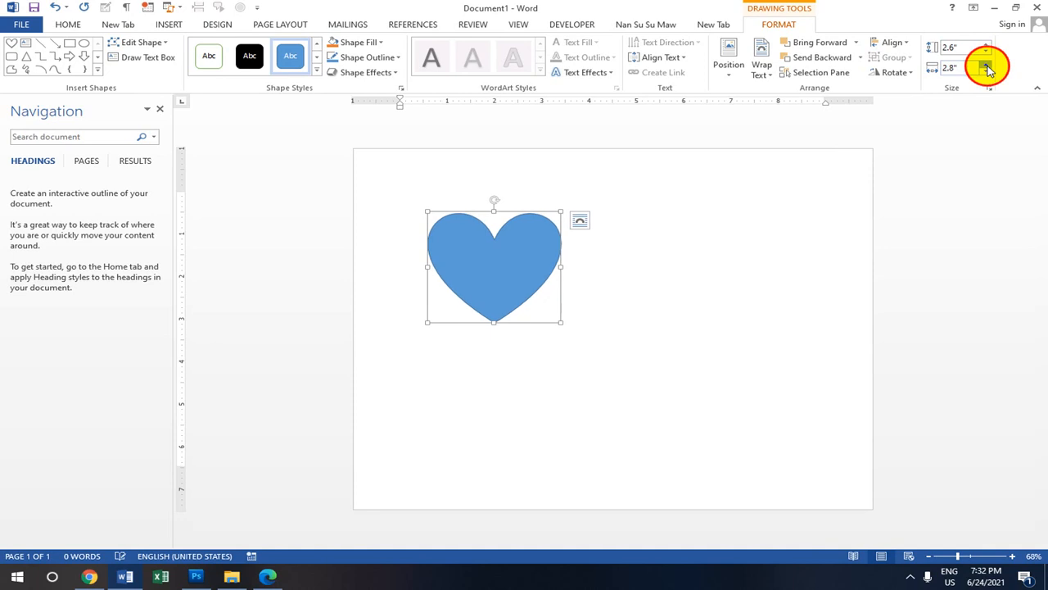
pyautogui.click(986, 72)
pyautogui.click(987, 72)
pyautogui.click(987, 72)
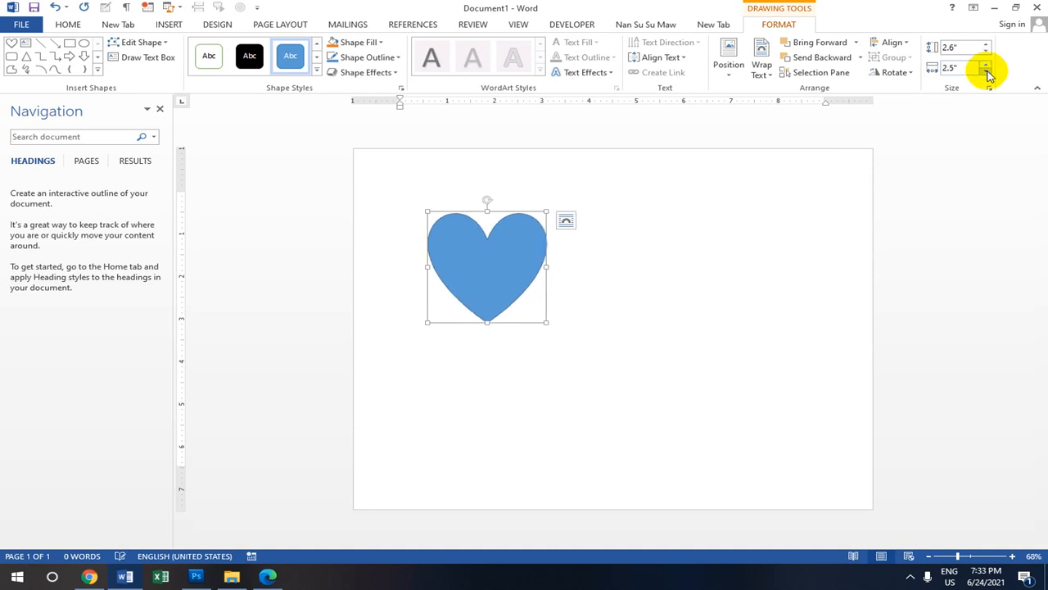
pyautogui.click(986, 72)
pyautogui.click(987, 47)
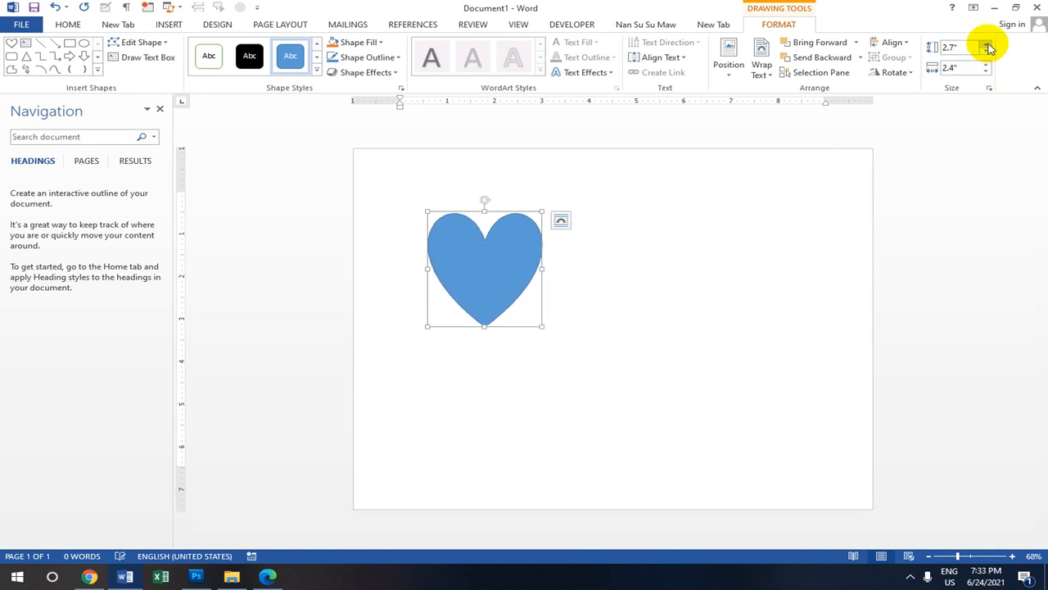
pyautogui.click(987, 52)
pyautogui.click(986, 53)
pyautogui.click(987, 53)
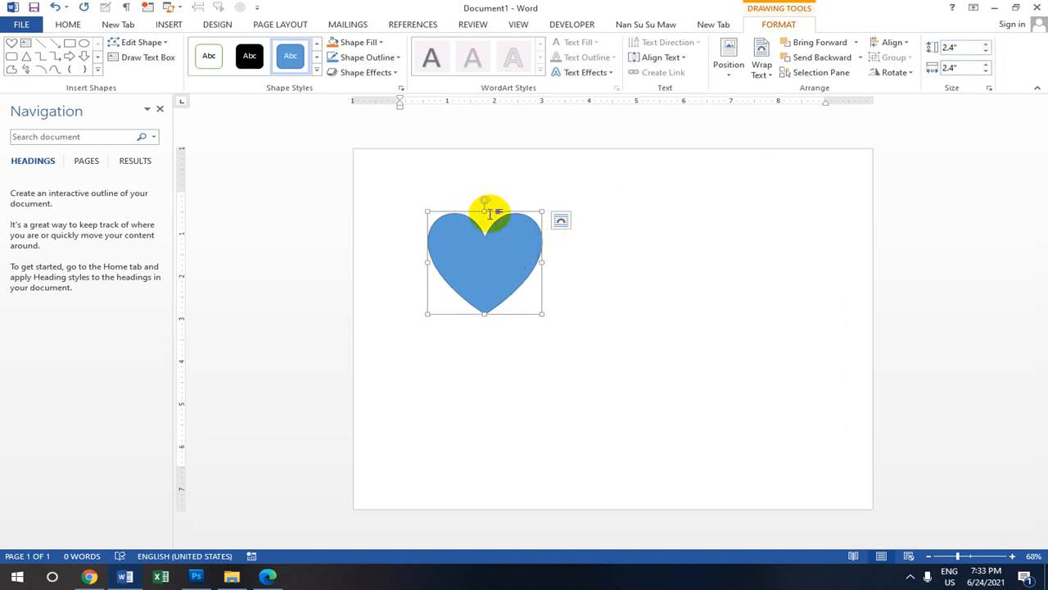
# Move the heart up to the page's top edge and rotate it slightly clockwise.
pyautogui.moveTo(503, 215); pyautogui.dragTo(473, 156)
pyautogui.moveTo(470, 210); pyautogui.dragTo(525, 198)
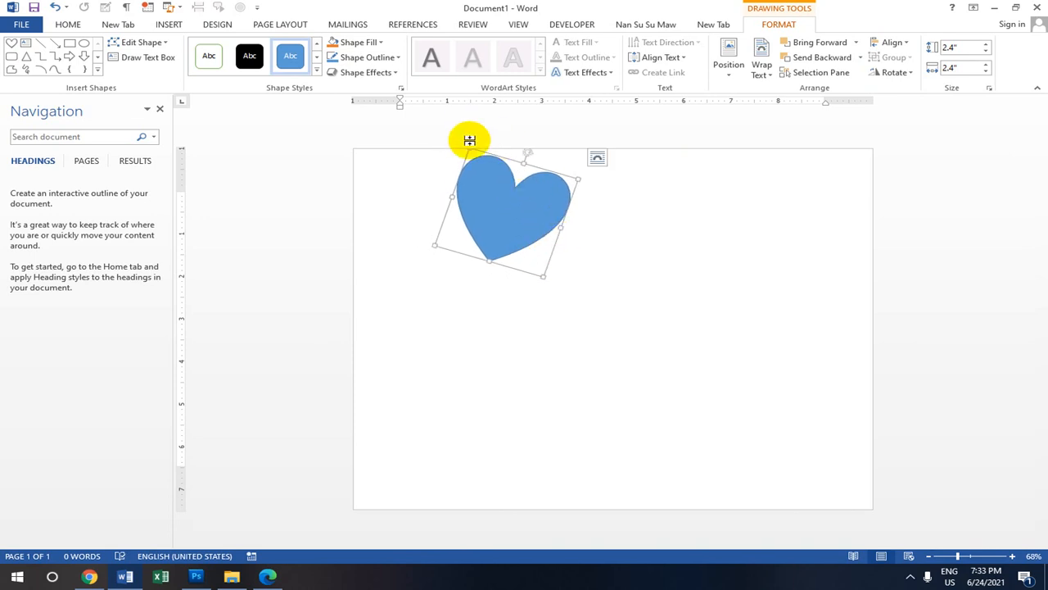
pyautogui.moveTo(501, 217); pyautogui.dragTo(504, 223)
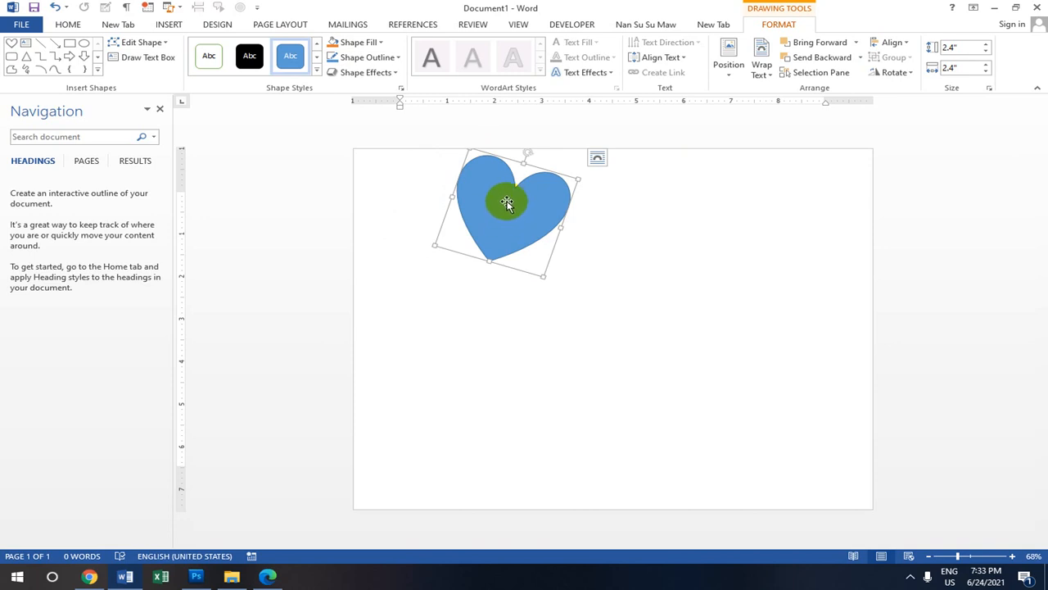
# Fill the heart with the picture 001.jpg from the Desktop folder.
pyautogui.rightClick(496, 236)
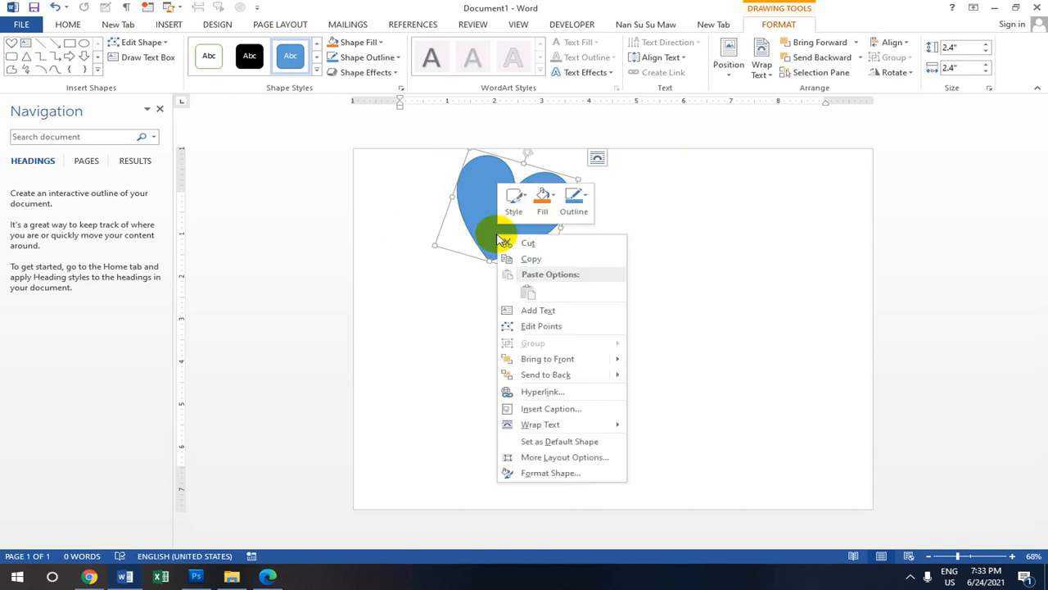
pyautogui.click(563, 474)
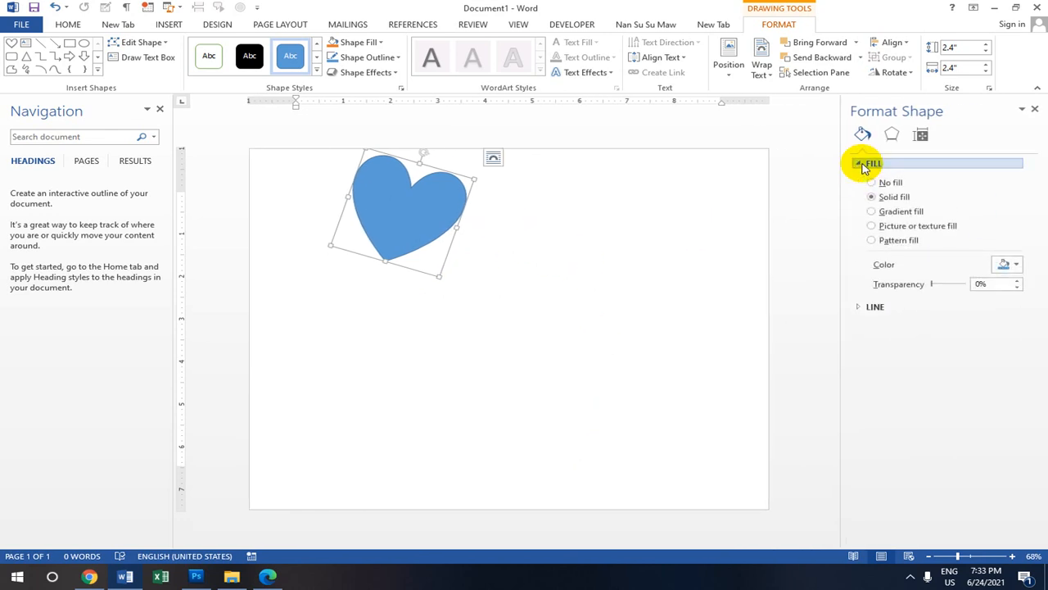
pyautogui.click(872, 226)
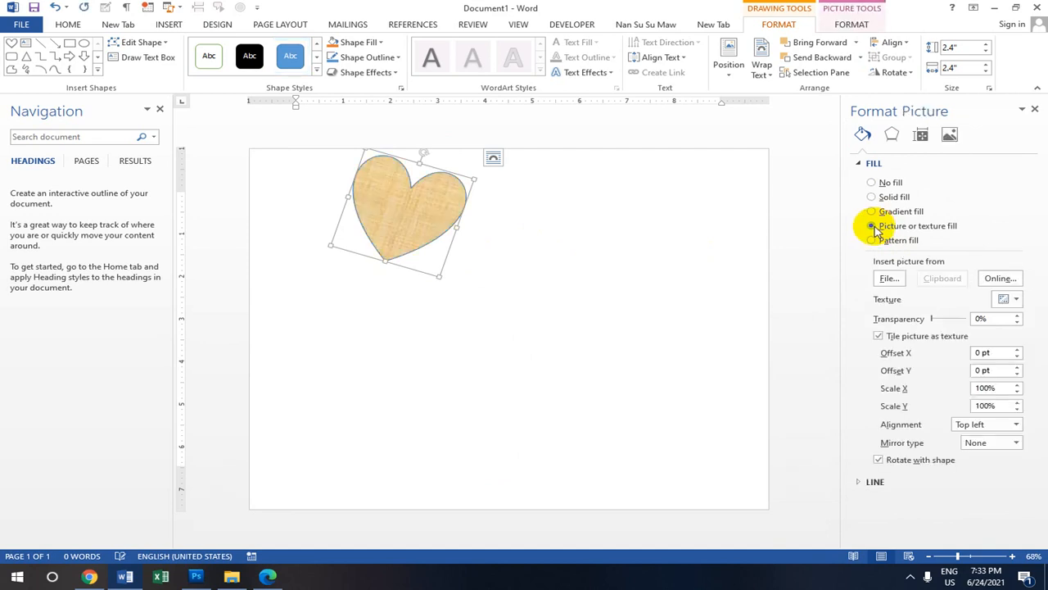
pyautogui.click(891, 279)
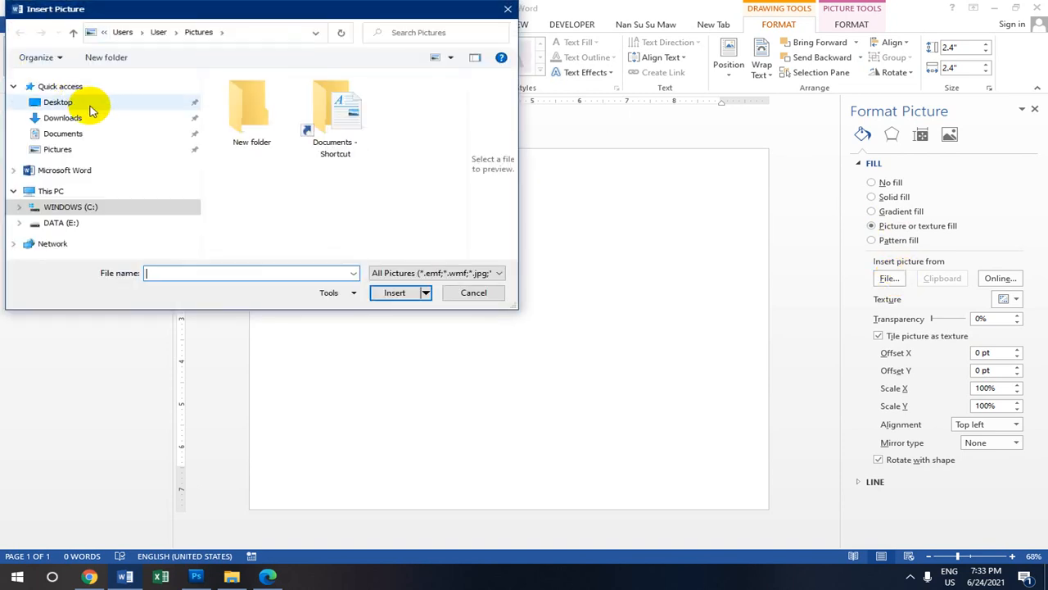
pyautogui.click(94, 104)
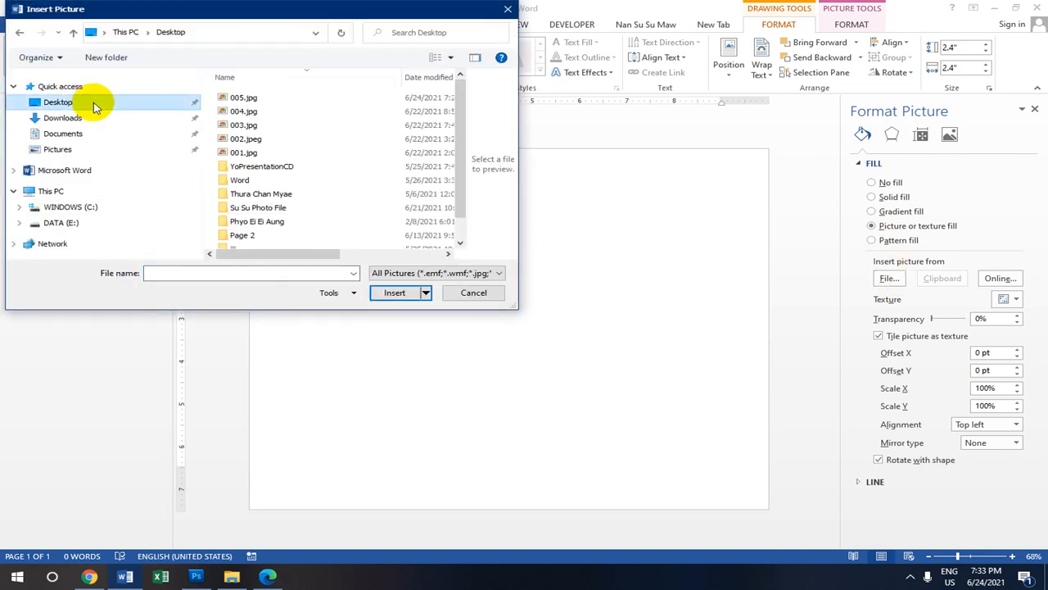
pyautogui.click(273, 140)
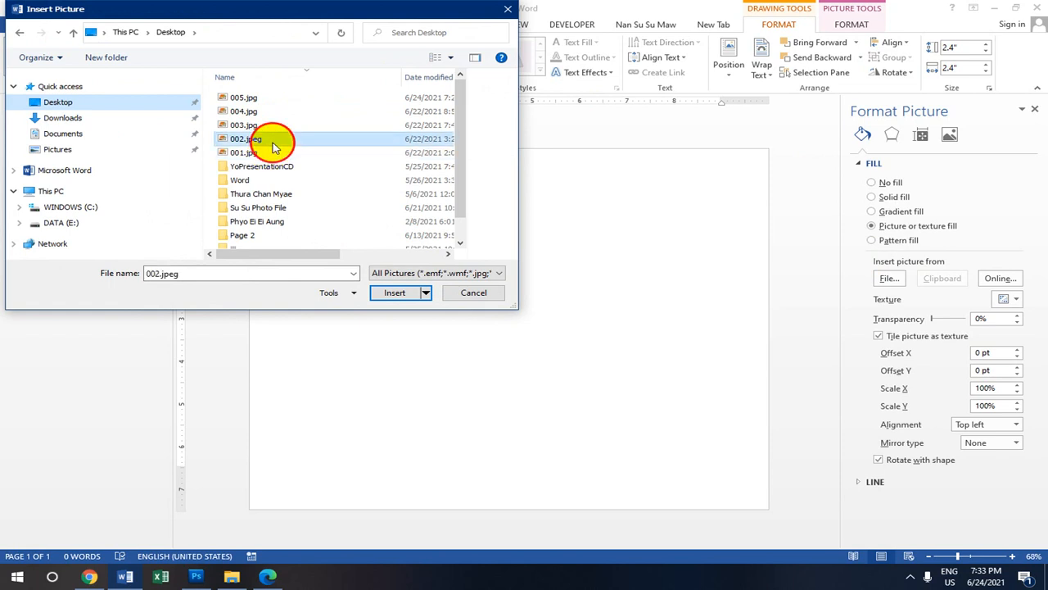
pyautogui.click(272, 154)
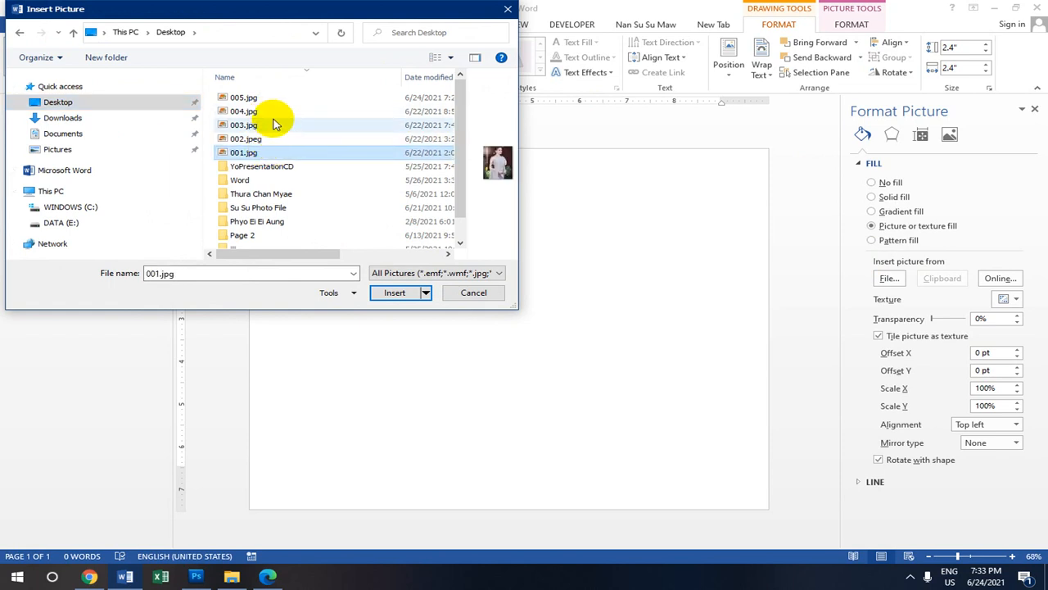
pyautogui.click(395, 293)
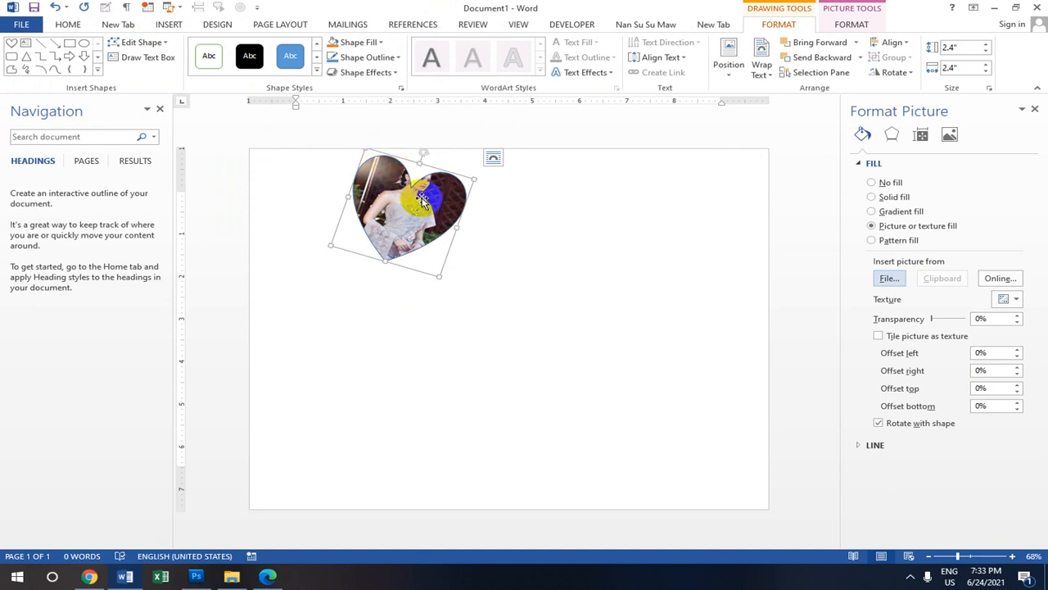
# Draw a second heart about 2.06" tall and 2.11" wide below the picture-filled heart.
pyautogui.click(170, 25)
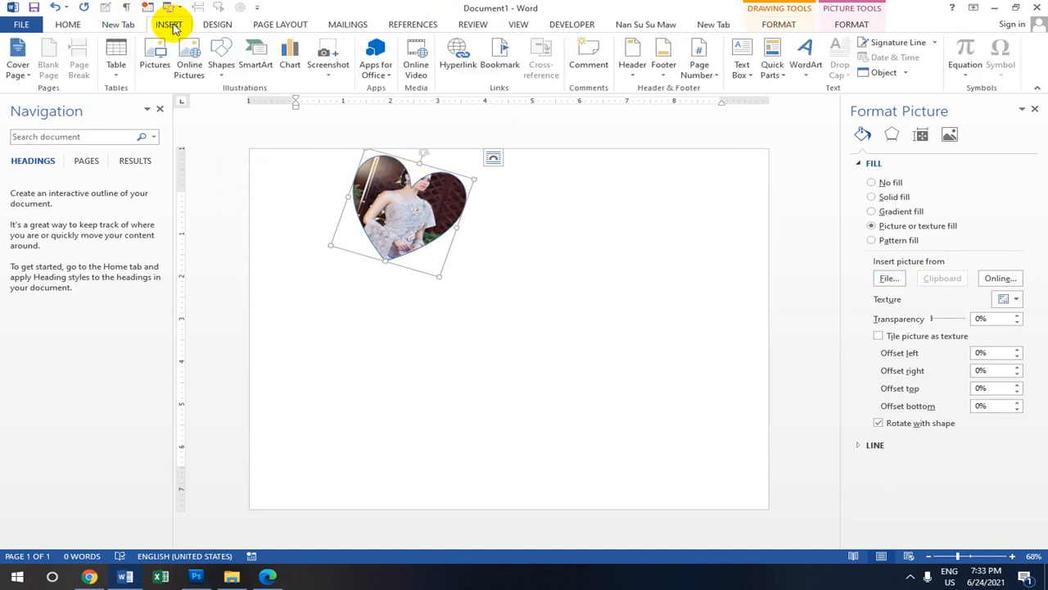
pyautogui.click(222, 72)
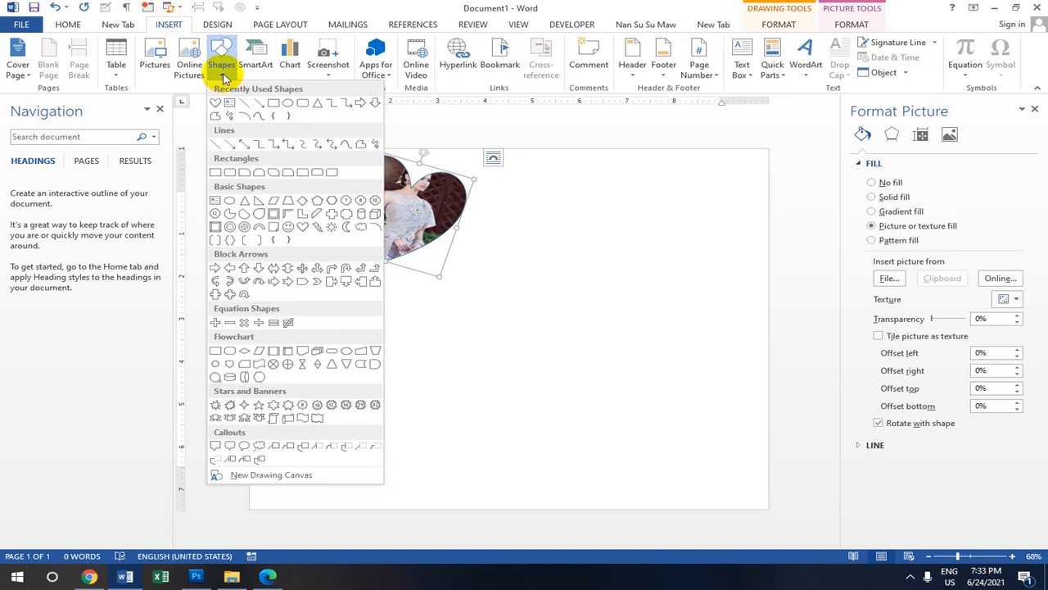
pyautogui.click(303, 228)
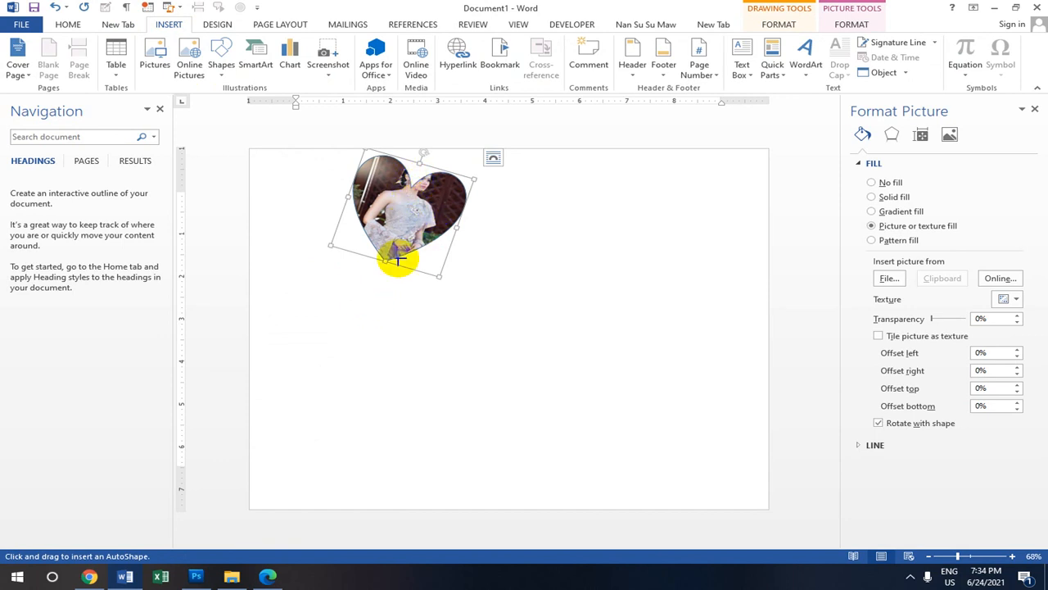
pyautogui.moveTo(366, 297)
pyautogui.mouseDown()
pyautogui.moveTo(445, 353)
pyautogui.moveTo(444, 378)
pyautogui.moveTo(469, 385)
pyautogui.mouseUp()
# Move the second heart directly beneath the first and rotate it slightly clockwise to match its tilt.
pyautogui.click(418, 302)
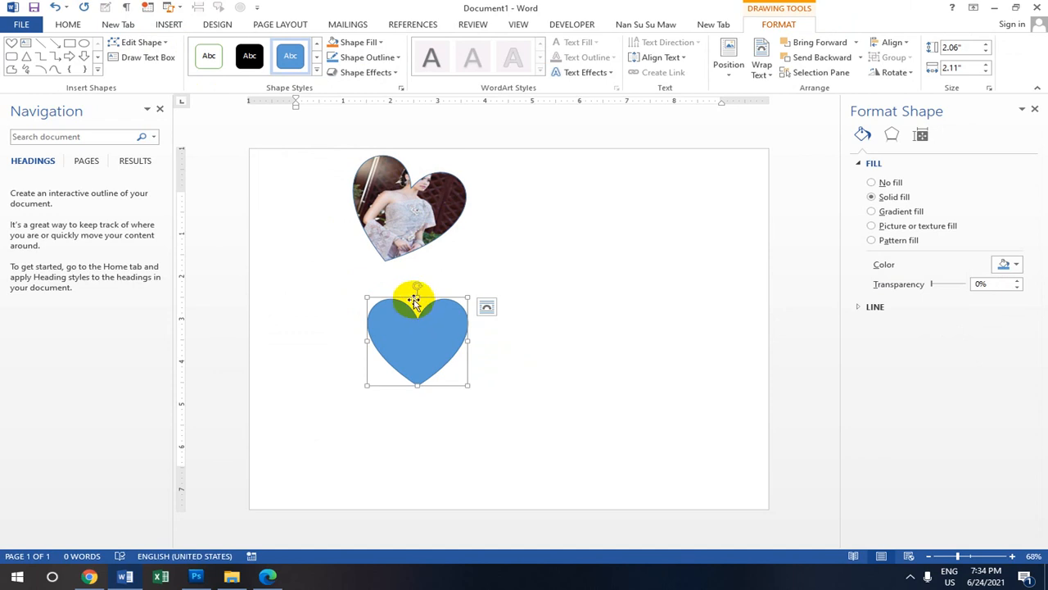
pyautogui.moveTo(409, 300); pyautogui.dragTo(361, 259)
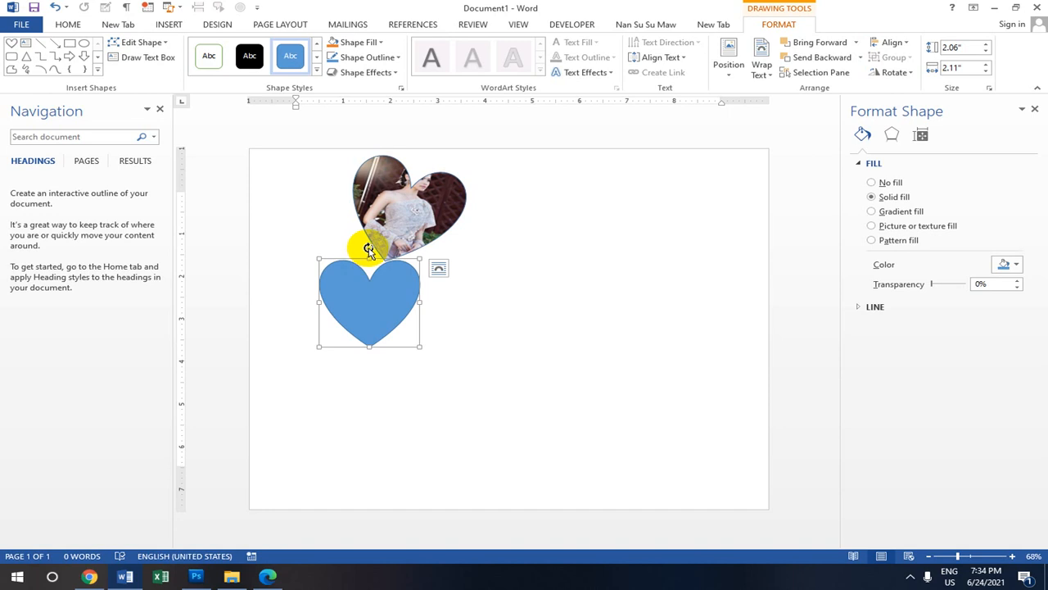
pyautogui.moveTo(369, 247); pyautogui.dragTo(387, 254)
pyautogui.moveTo(392, 291); pyautogui.dragTo(394, 284)
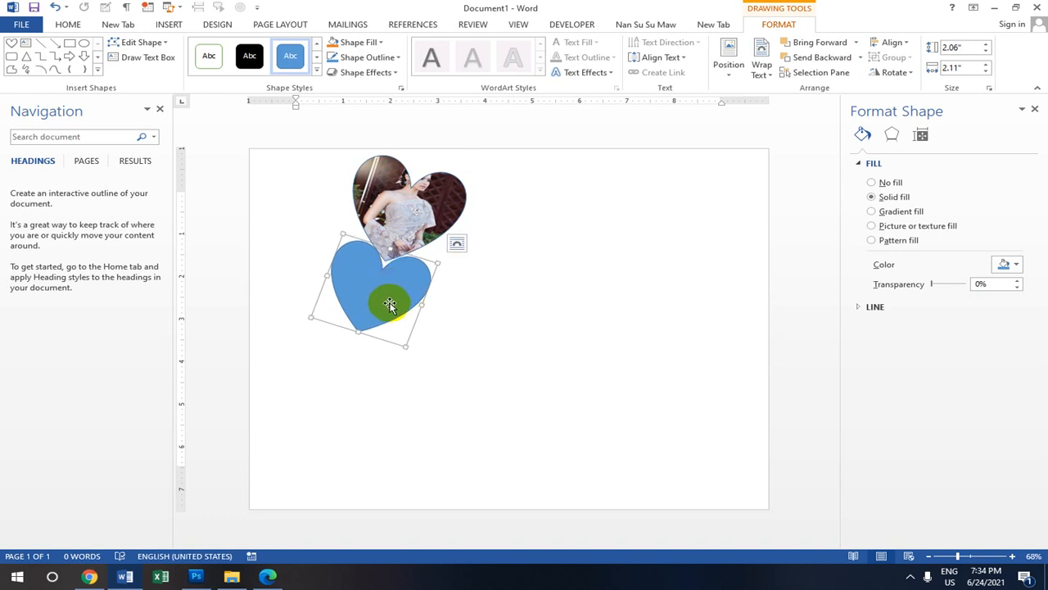
# Fill the second heart with the picture 002.jpeg from the Desktop folder and place two overlapping copies diagonally below it toward the lower left.
pyautogui.click(872, 226)
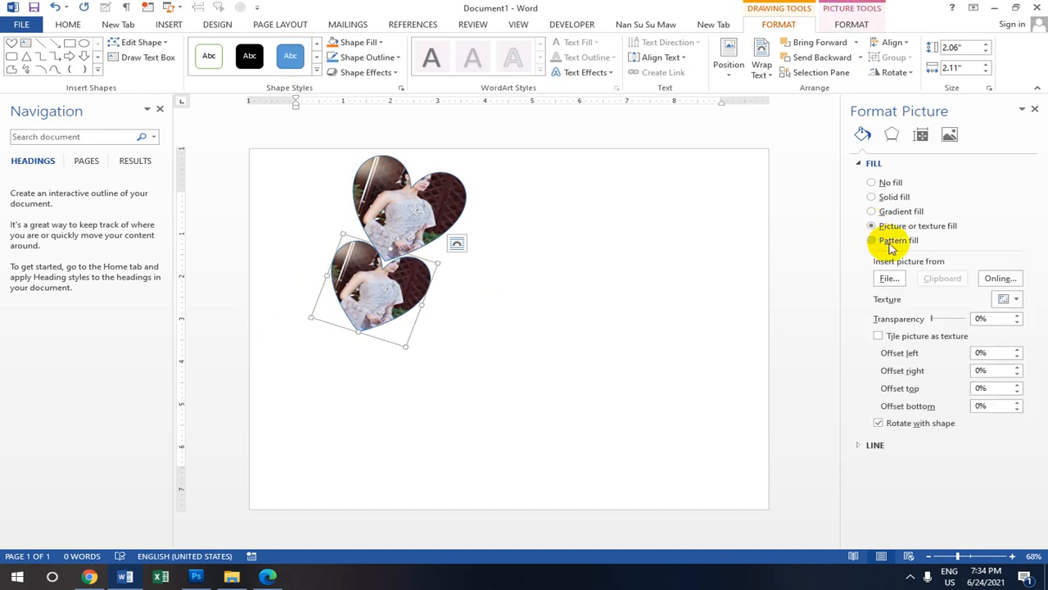
pyautogui.click(891, 279)
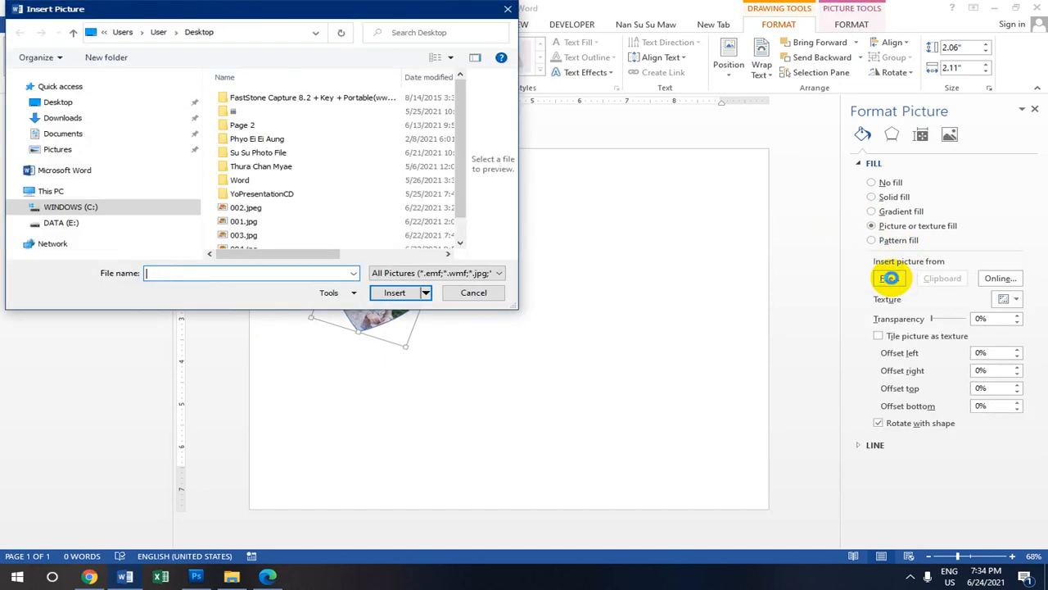
pyautogui.click(59, 103)
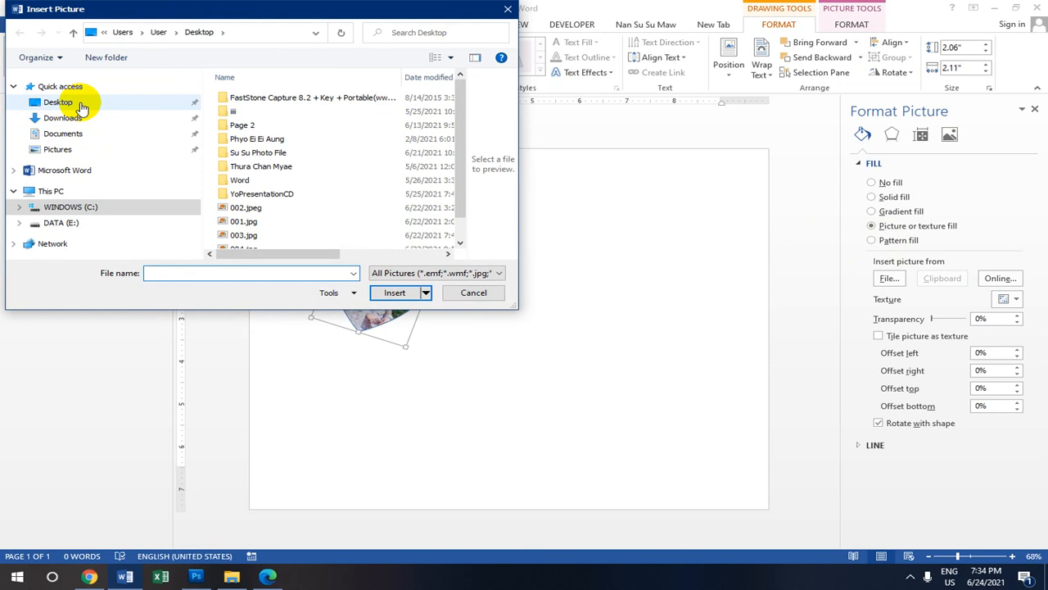
pyautogui.click(84, 105)
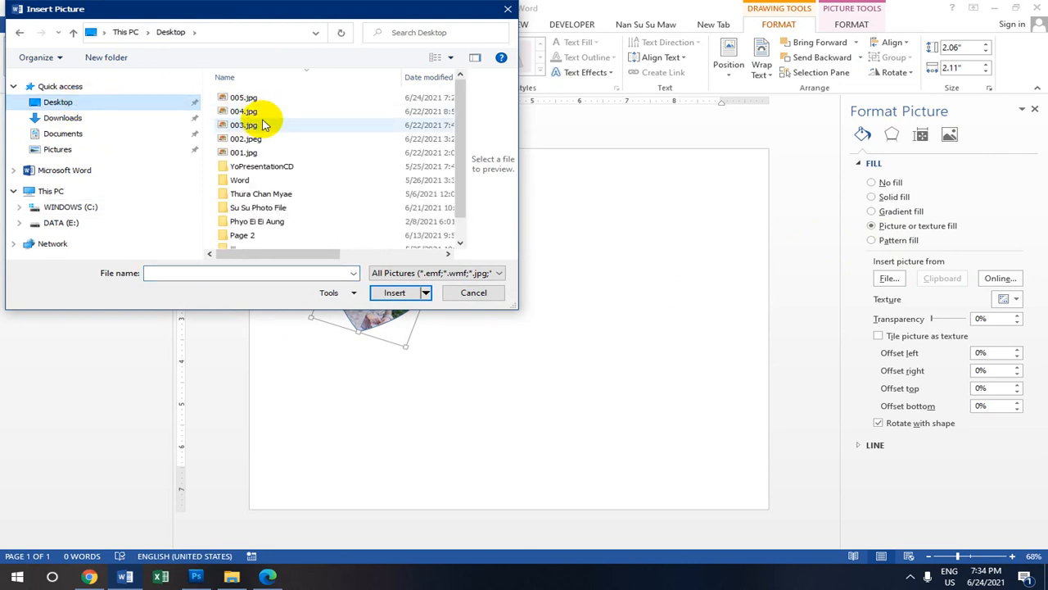
pyautogui.click(266, 146)
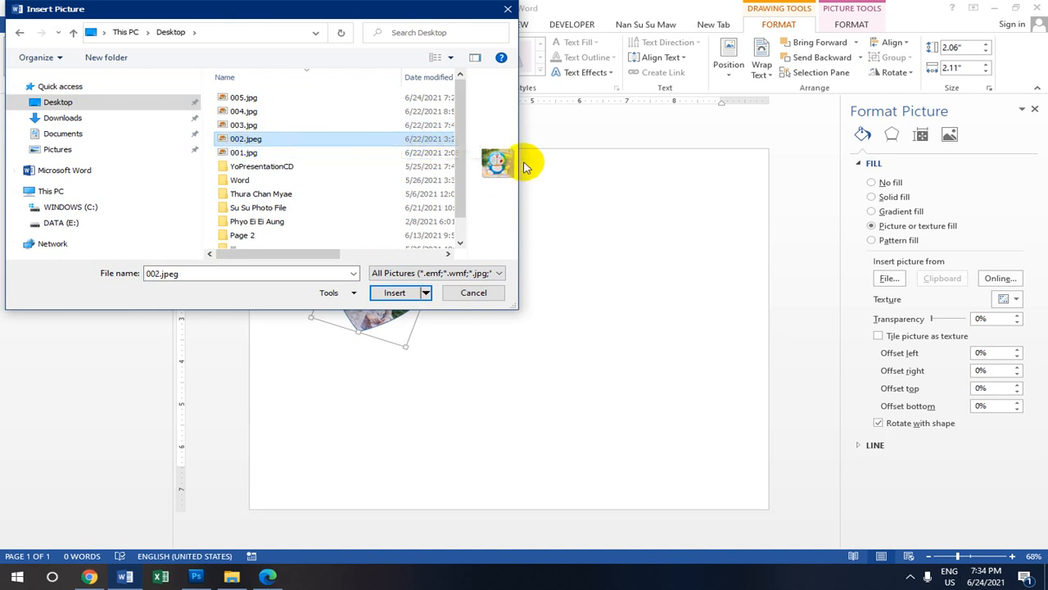
pyautogui.click(393, 292)
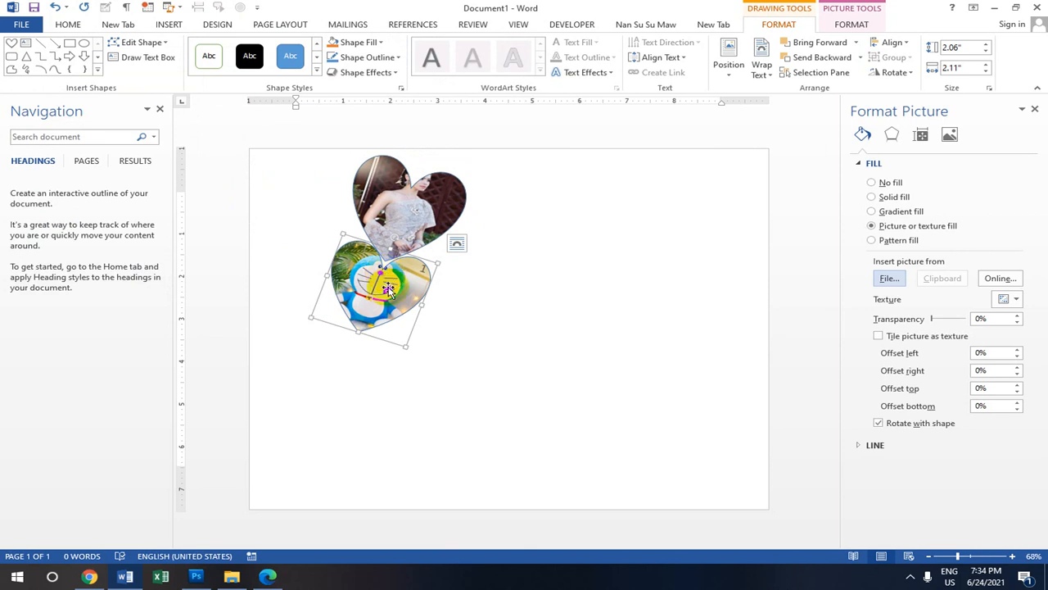
pyautogui.moveTo(390, 280); pyautogui.dragTo(342, 385)
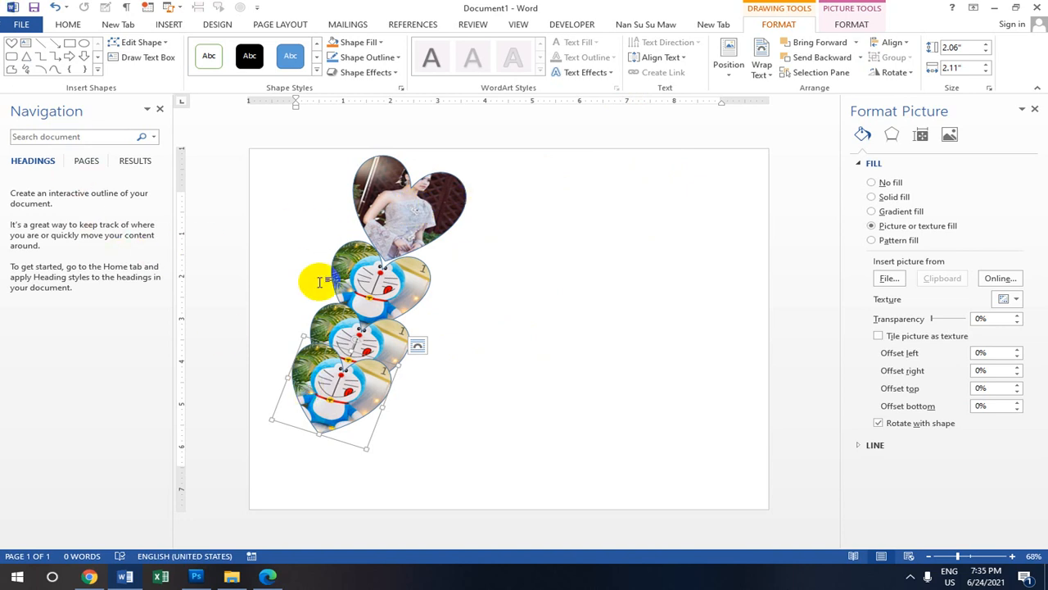
# Examine the margin and paper size settings in Page Setup for the whole document.
pyautogui.click(418, 346)
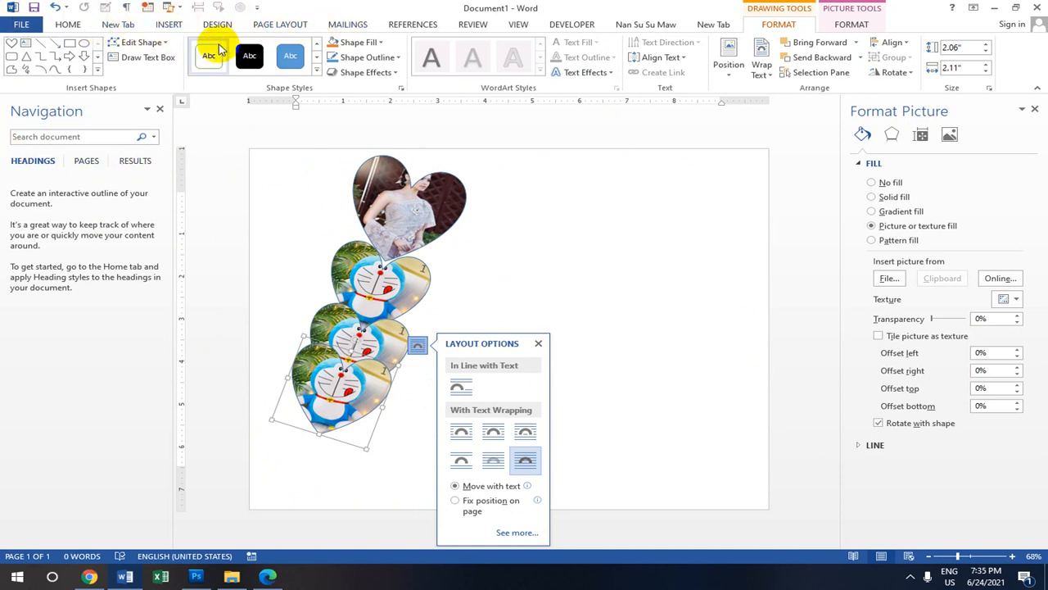
pyautogui.click(69, 25)
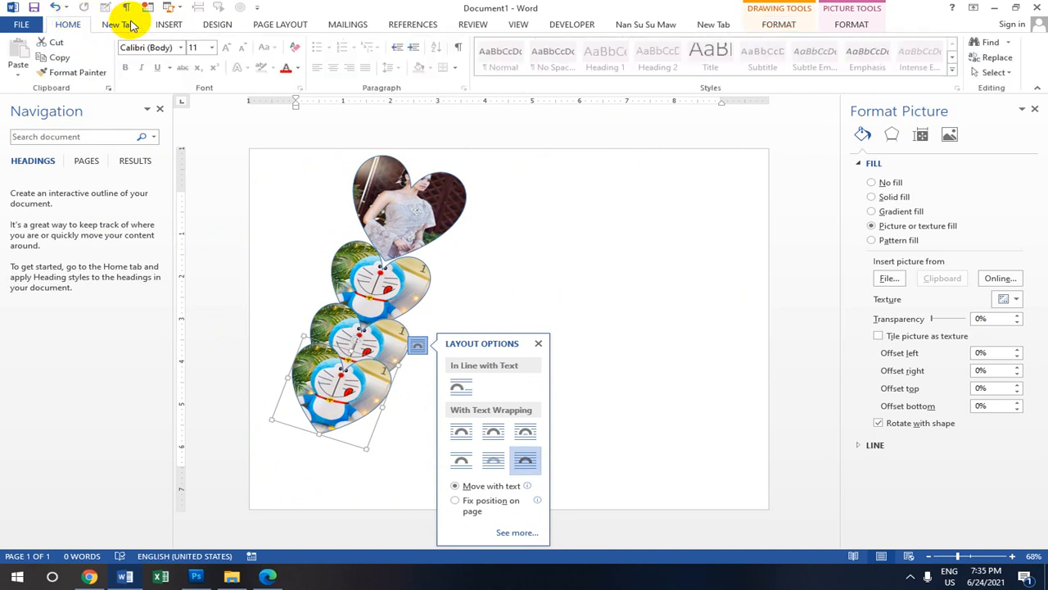
pyautogui.click(169, 25)
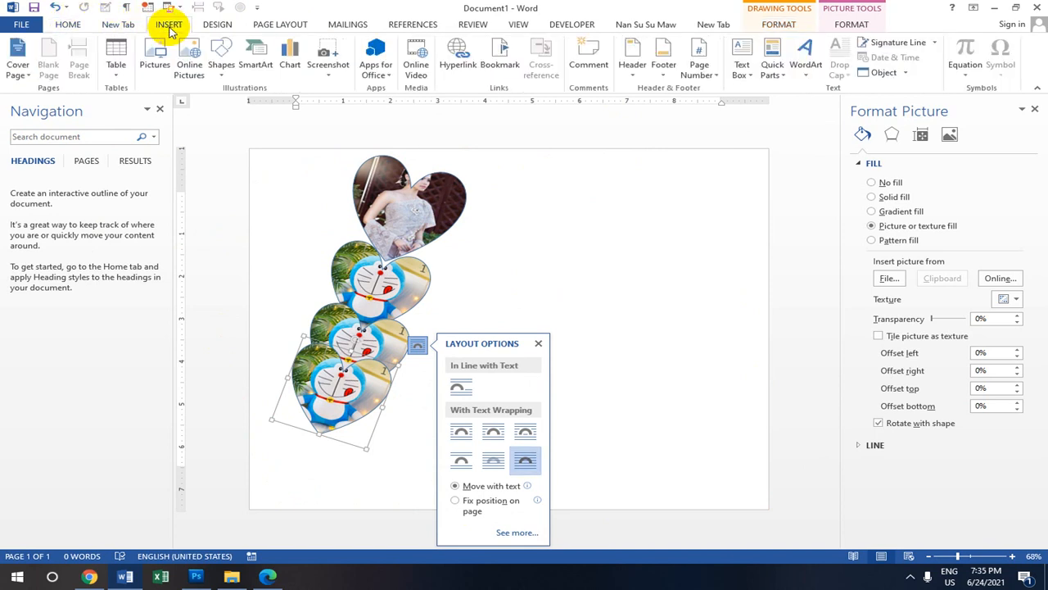
pyautogui.click(278, 24)
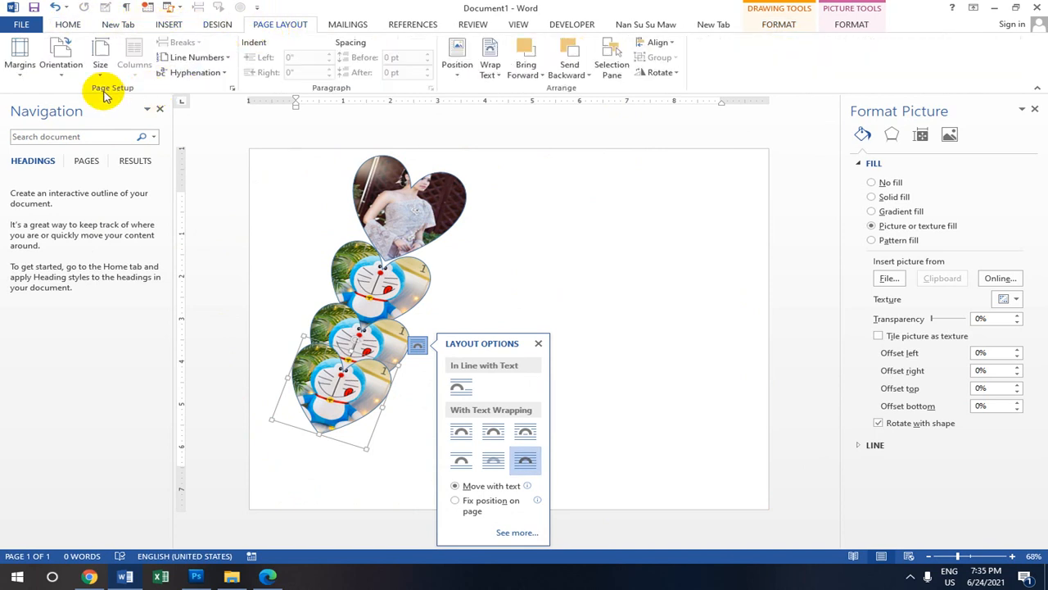
pyautogui.click(232, 88)
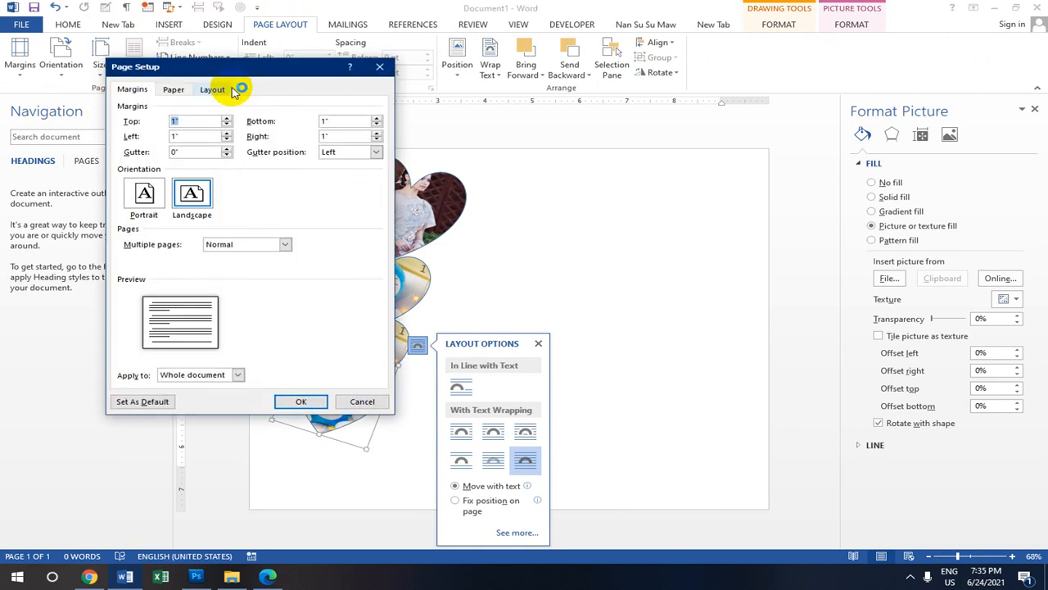
pyautogui.click(172, 90)
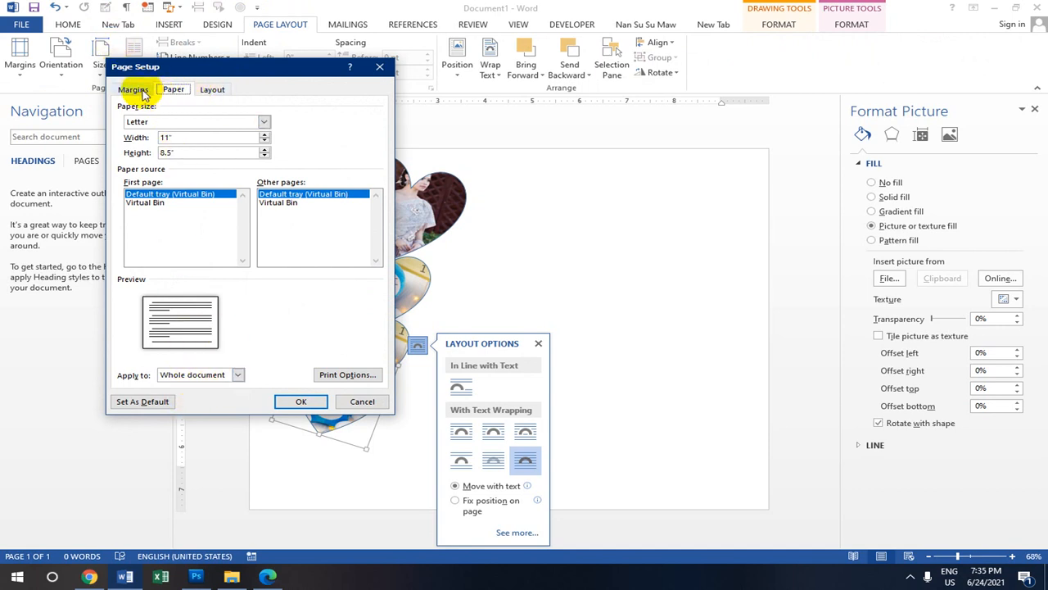
pyautogui.click(238, 375)
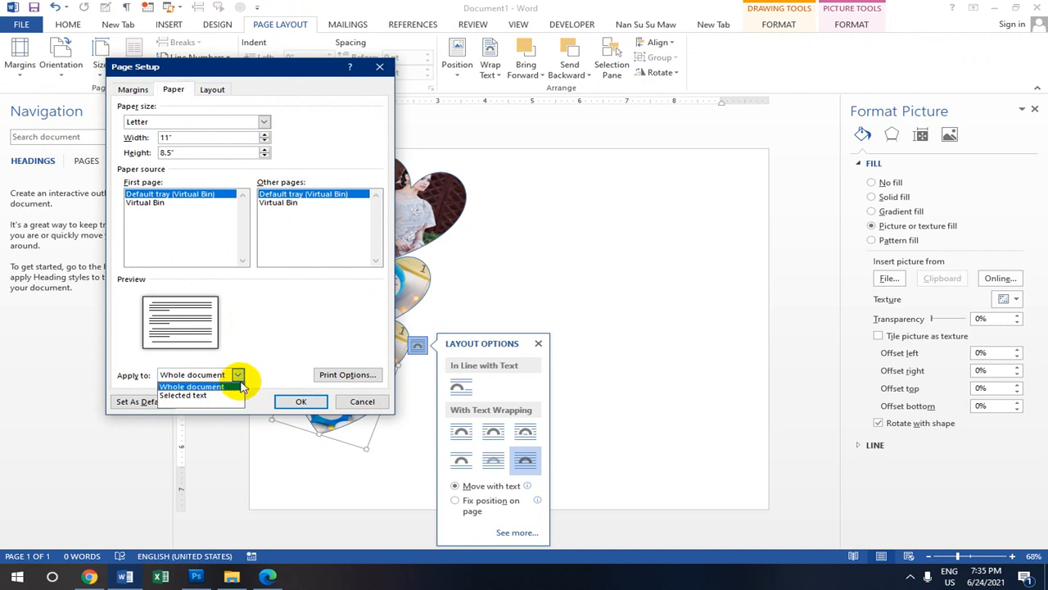
pyautogui.click(239, 385)
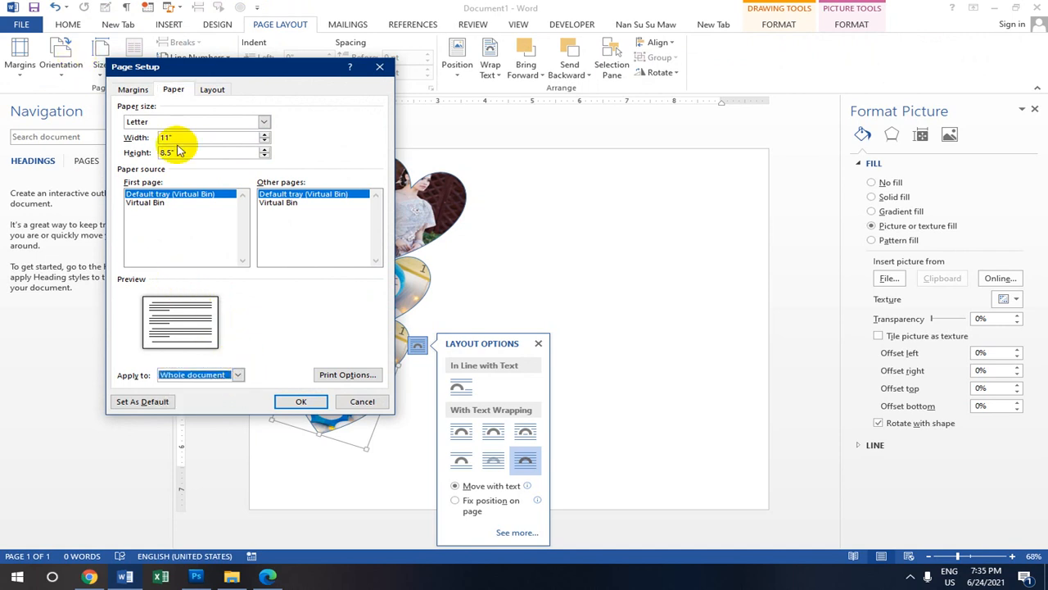
pyautogui.click(299, 402)
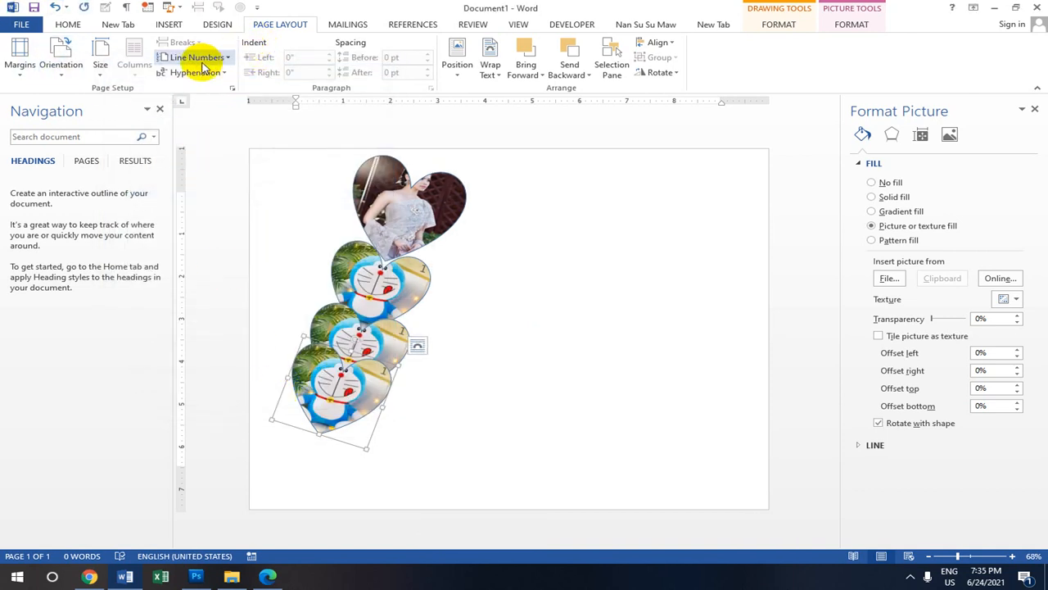
# Group the four picture-filled hearts into one object and move the group slightly down and to the right on the page.
pyautogui.click(397, 213)
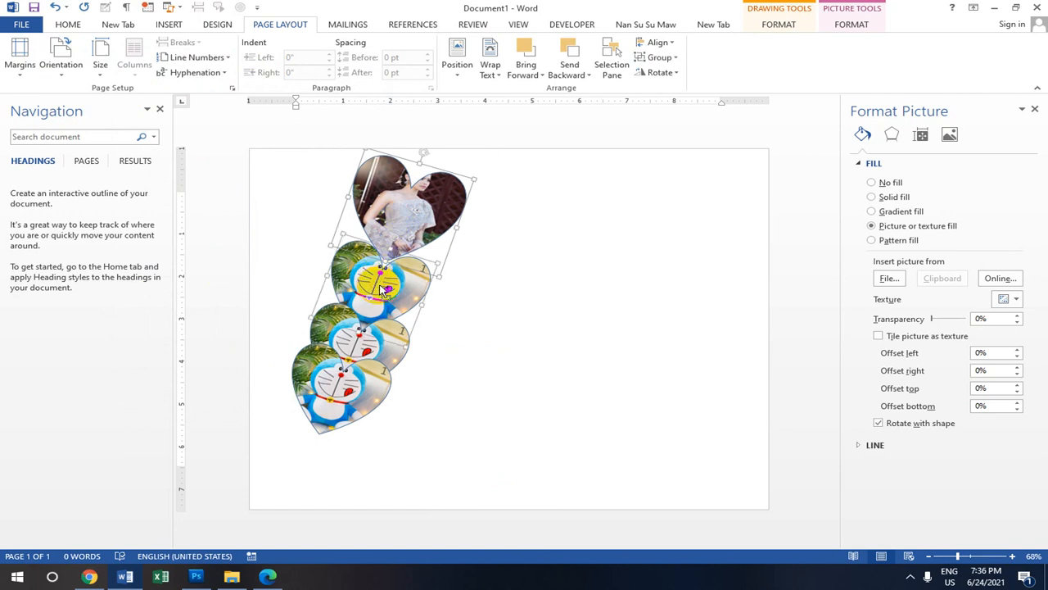
pyautogui.keyDown('shift'); pyautogui.click(346, 372); pyautogui.keyUp('shift')
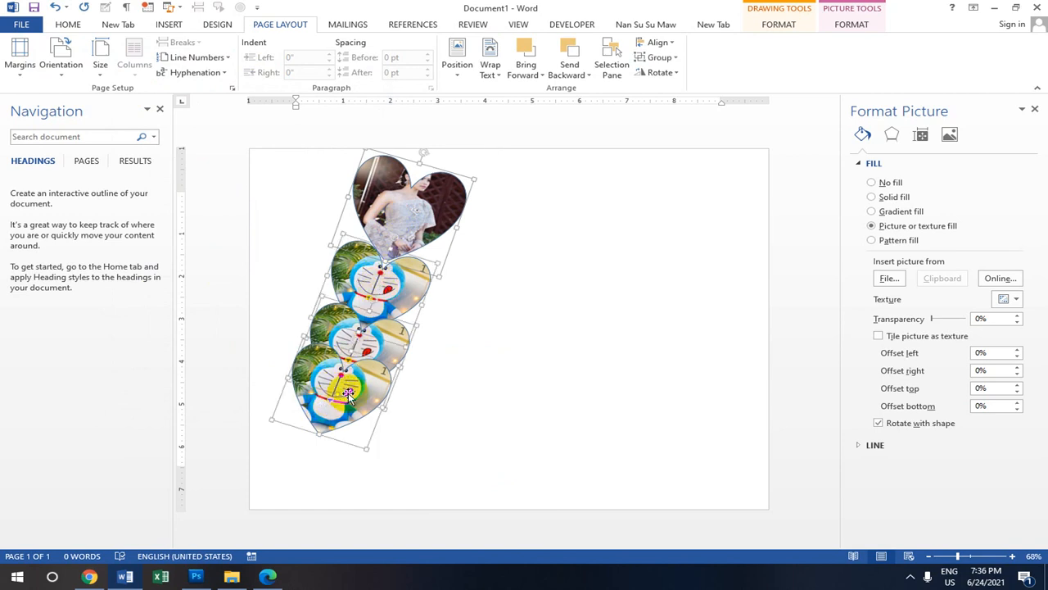
pyautogui.click(848, 26)
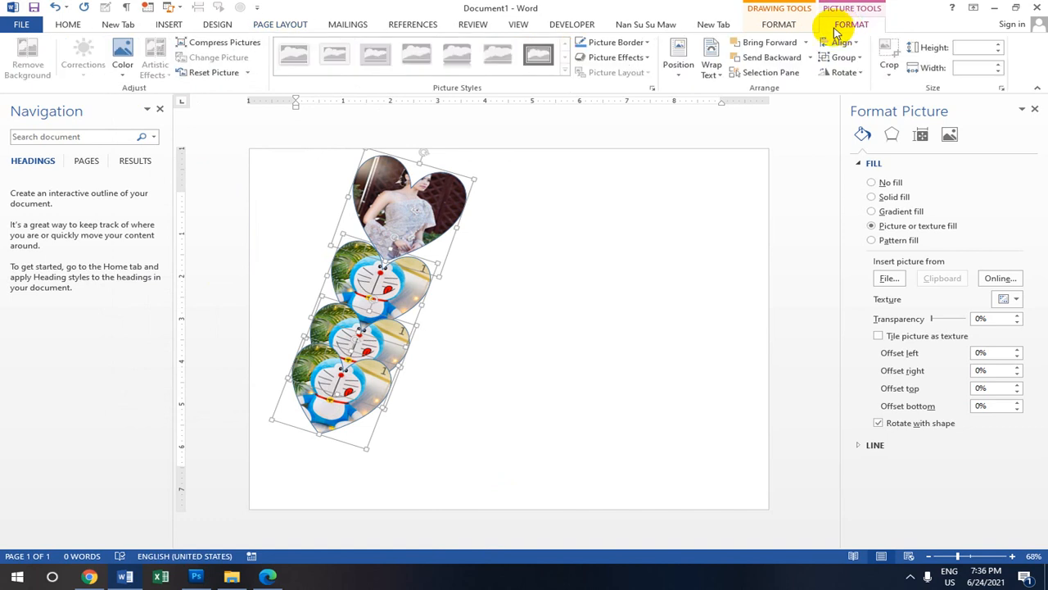
pyautogui.click(856, 59)
pyautogui.click(850, 72)
pyautogui.moveTo(393, 264); pyautogui.dragTo(420, 293)
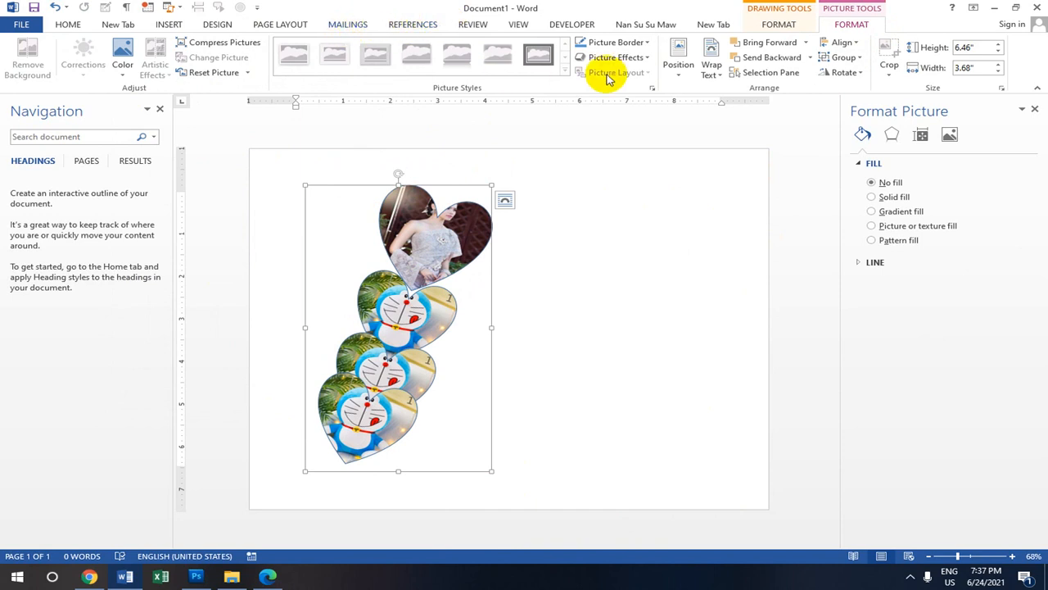
# Add a 20 pt box page border with the small repeating pink-and-blue art design to the whole document.
pyautogui.click(69, 25)
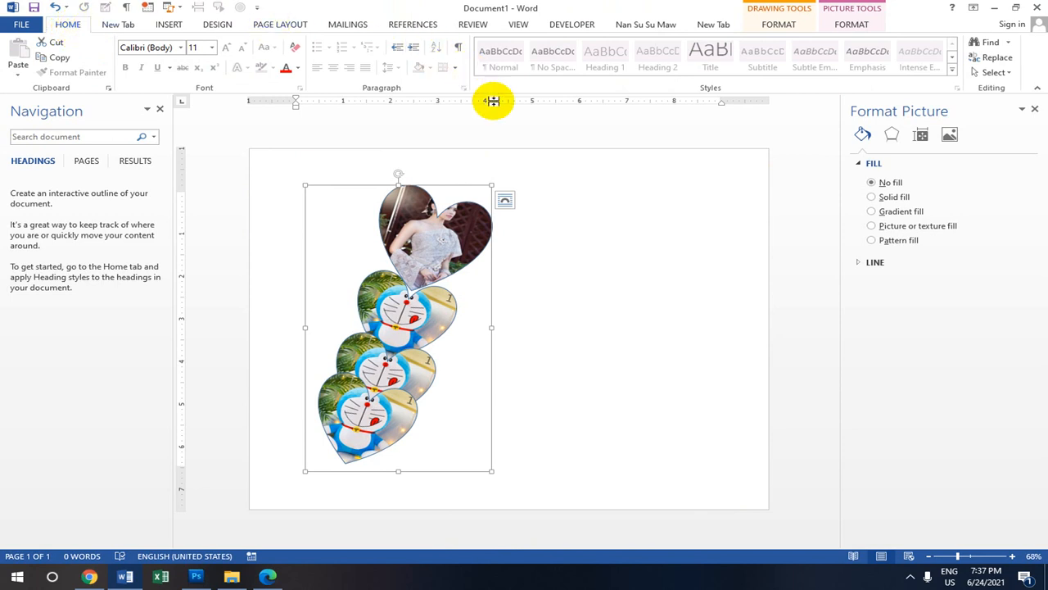
pyautogui.click(585, 211)
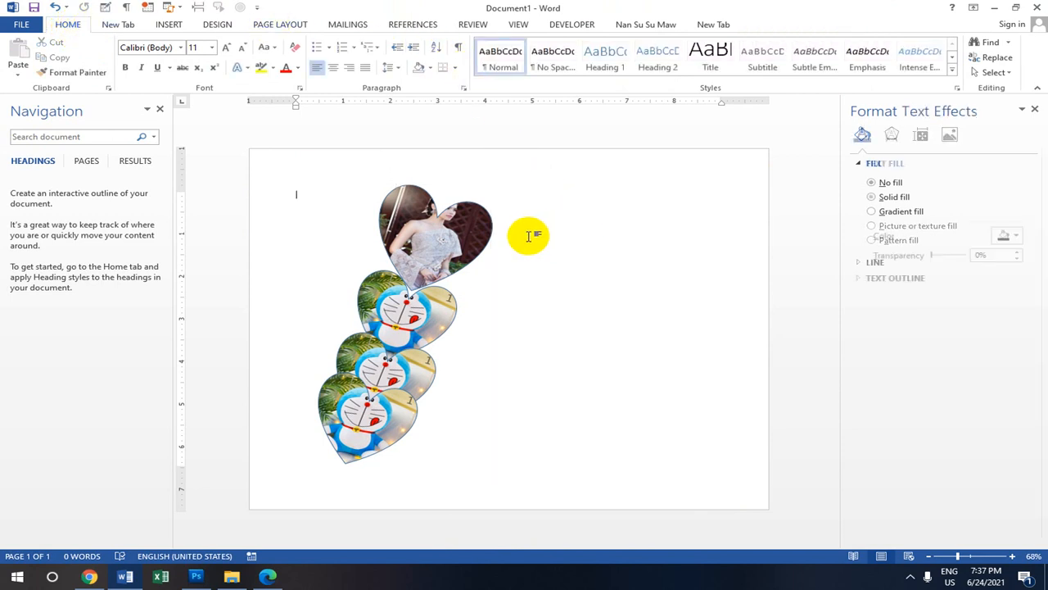
pyautogui.click(457, 69)
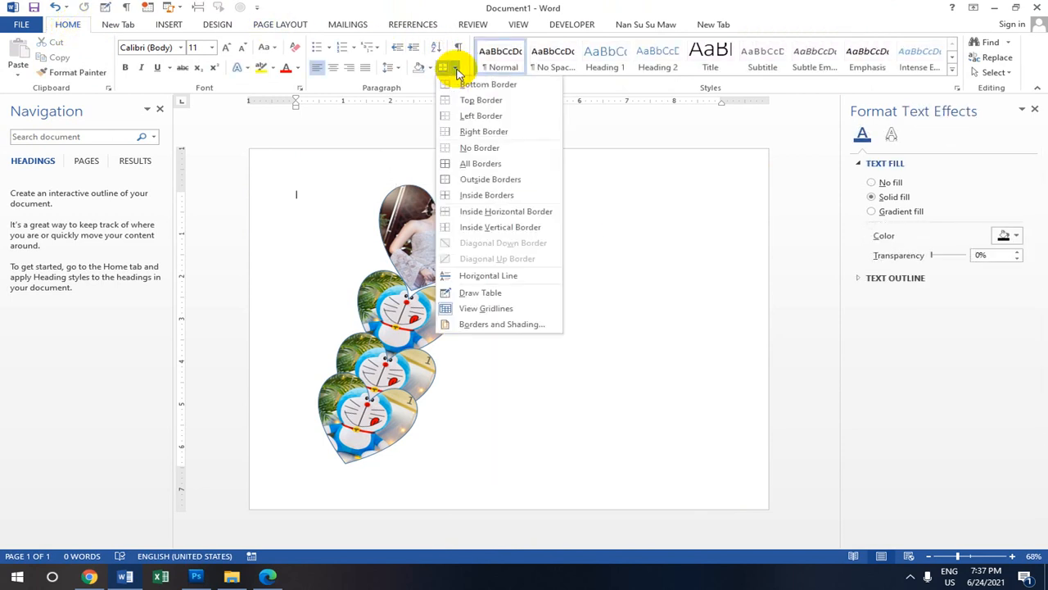
pyautogui.click(501, 325)
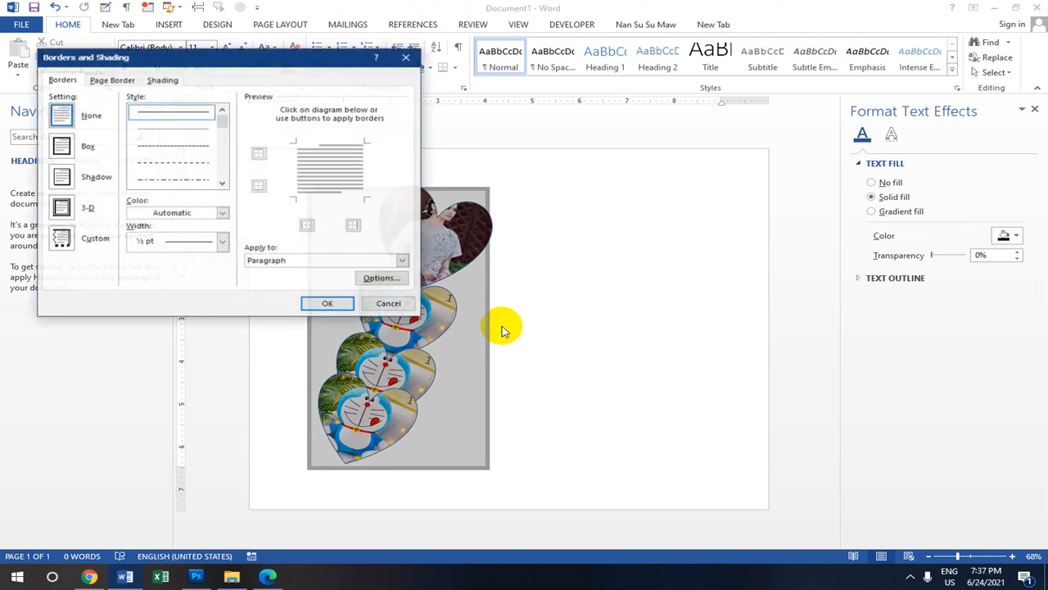
pyautogui.click(115, 79)
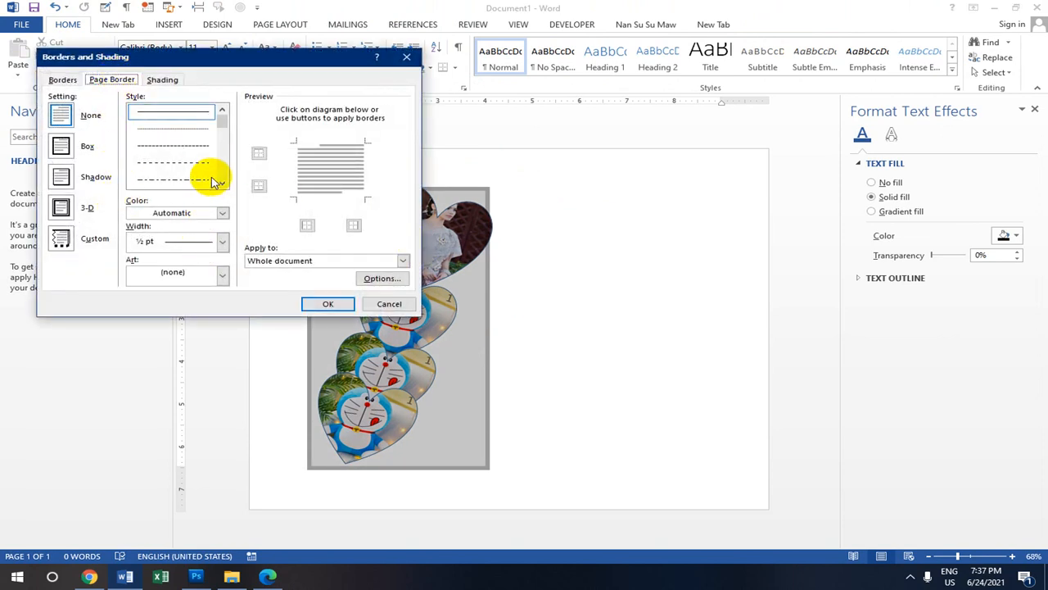
pyautogui.click(222, 277)
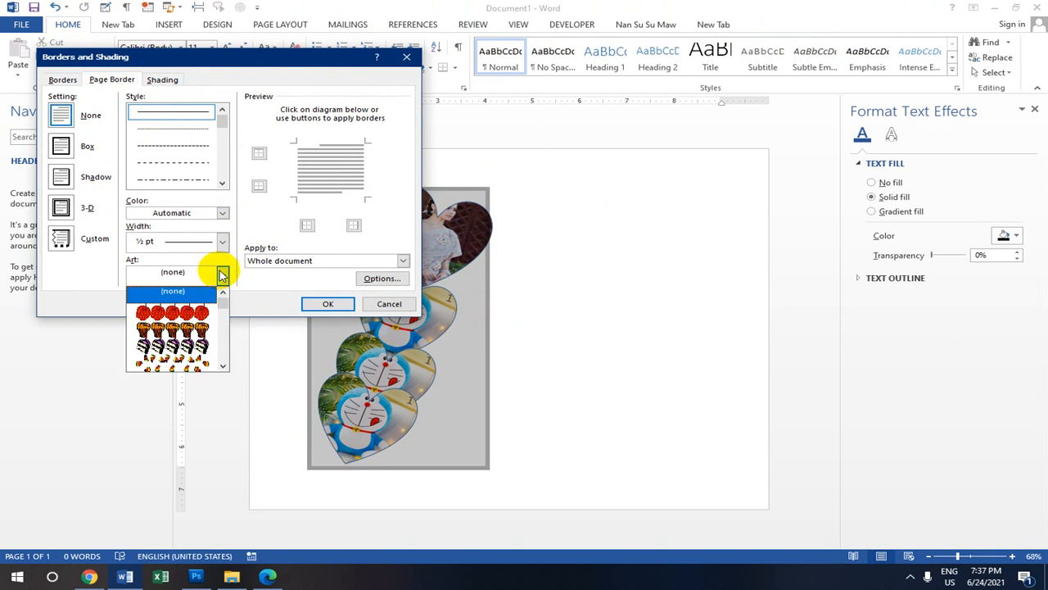
pyautogui.scroll(-3, 197, 328)
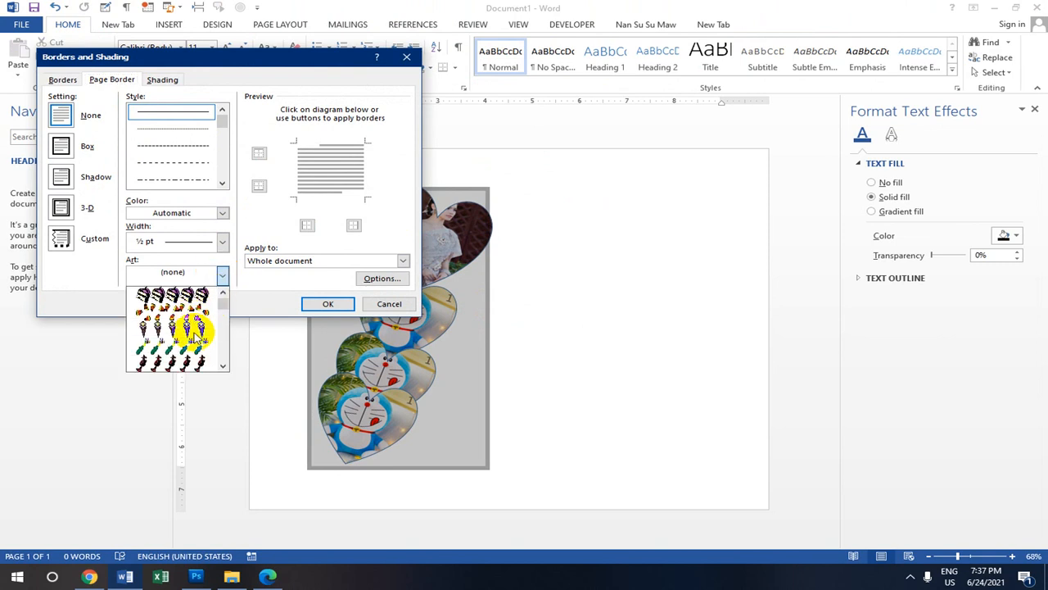
pyautogui.scroll(-1, 197, 334)
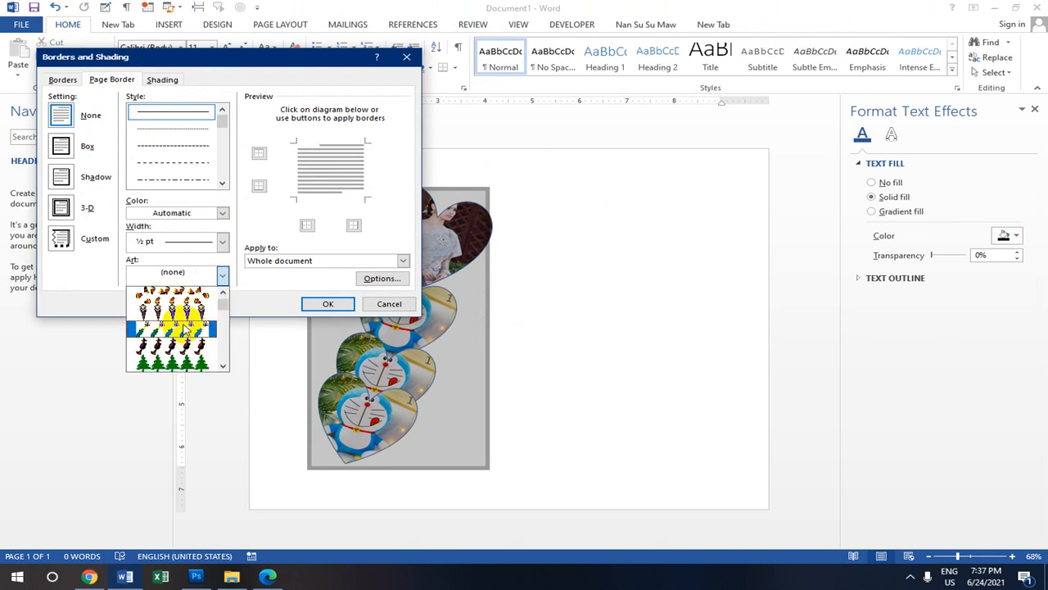
pyautogui.click(185, 329)
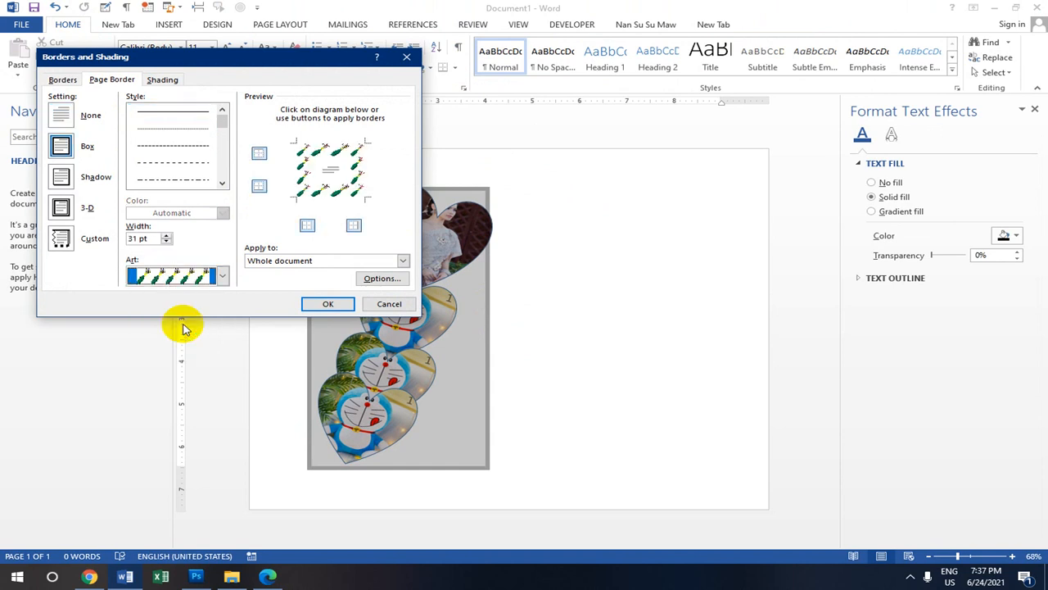
pyautogui.click(224, 277)
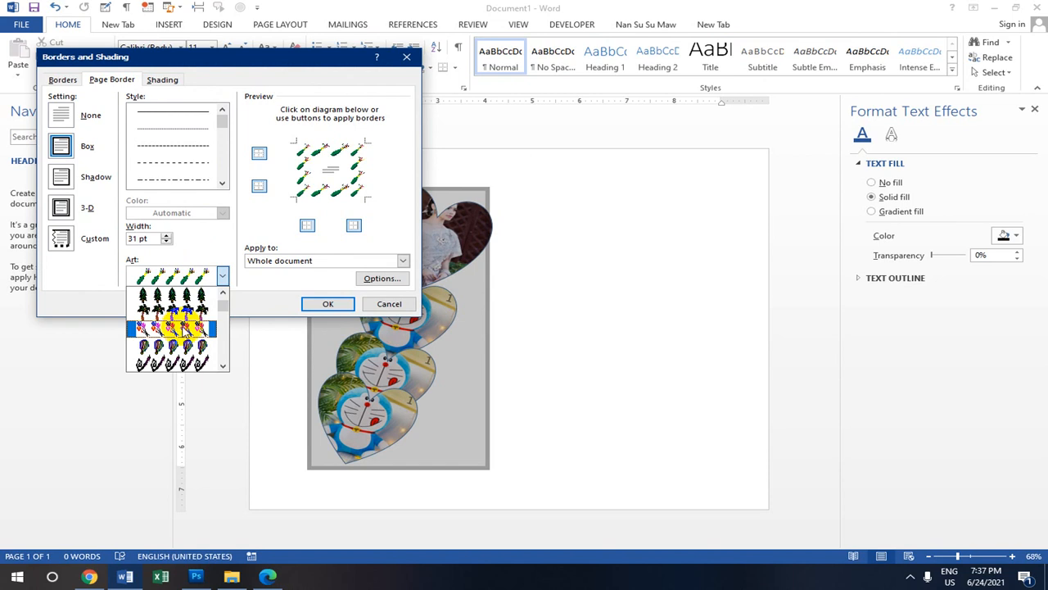
pyautogui.click(185, 330)
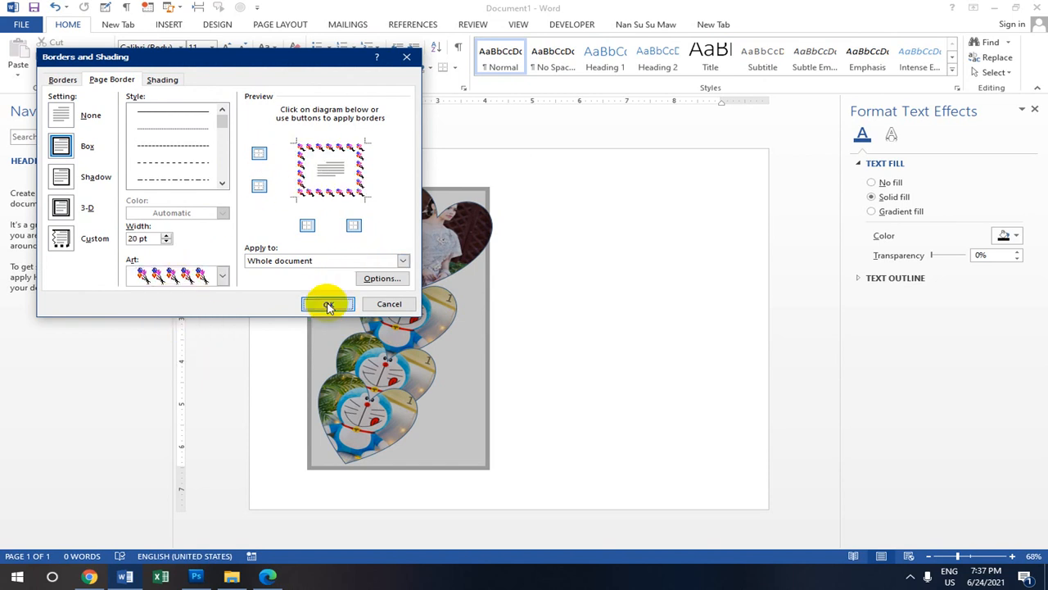
pyautogui.click(328, 306)
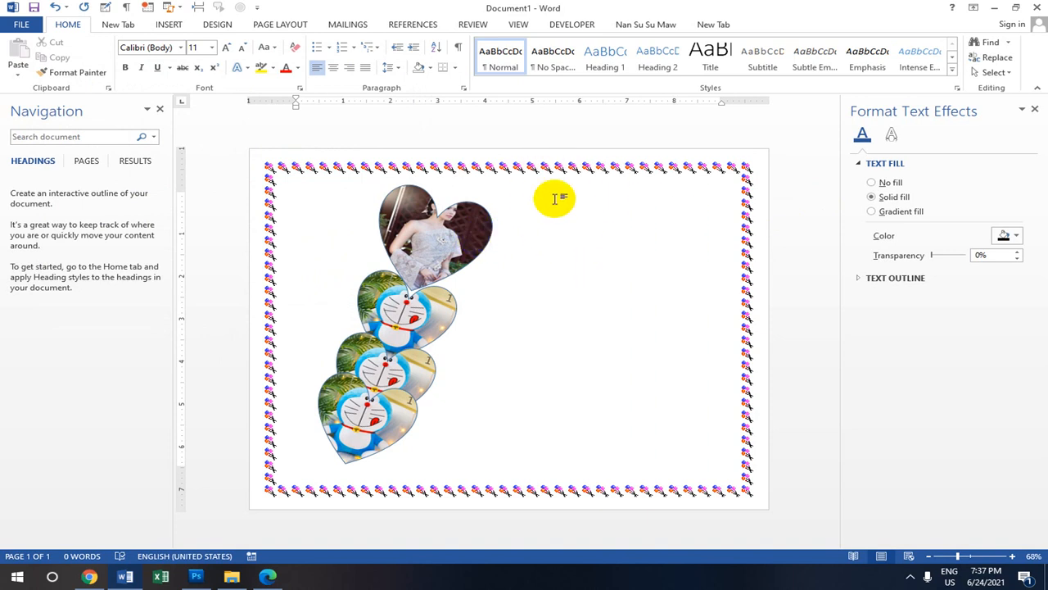
# Set the page color to Orange, Accent 2, Lighter 80%.
pyautogui.click(217, 24)
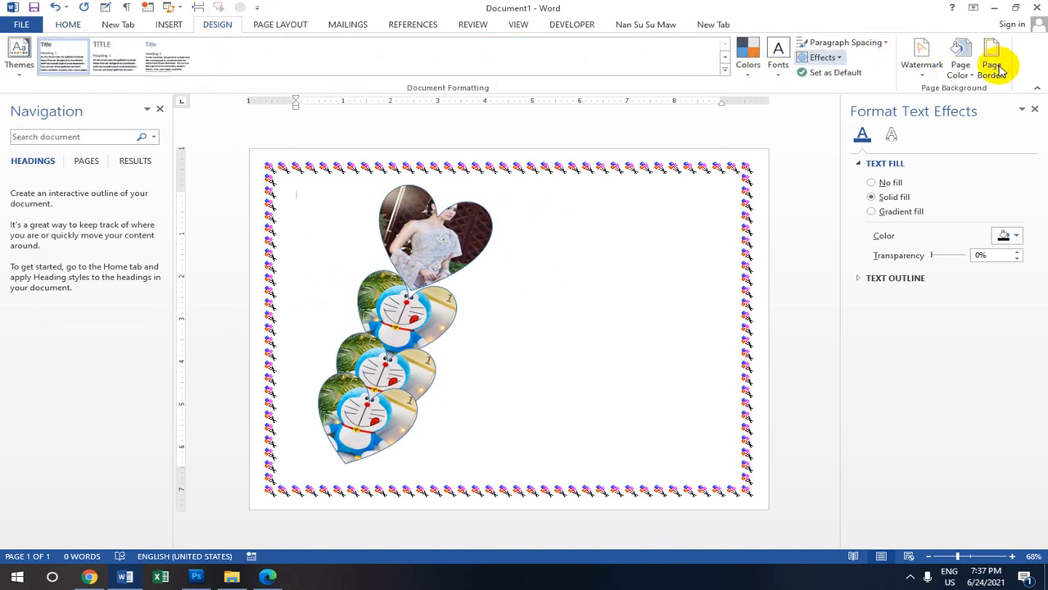
pyautogui.click(962, 67)
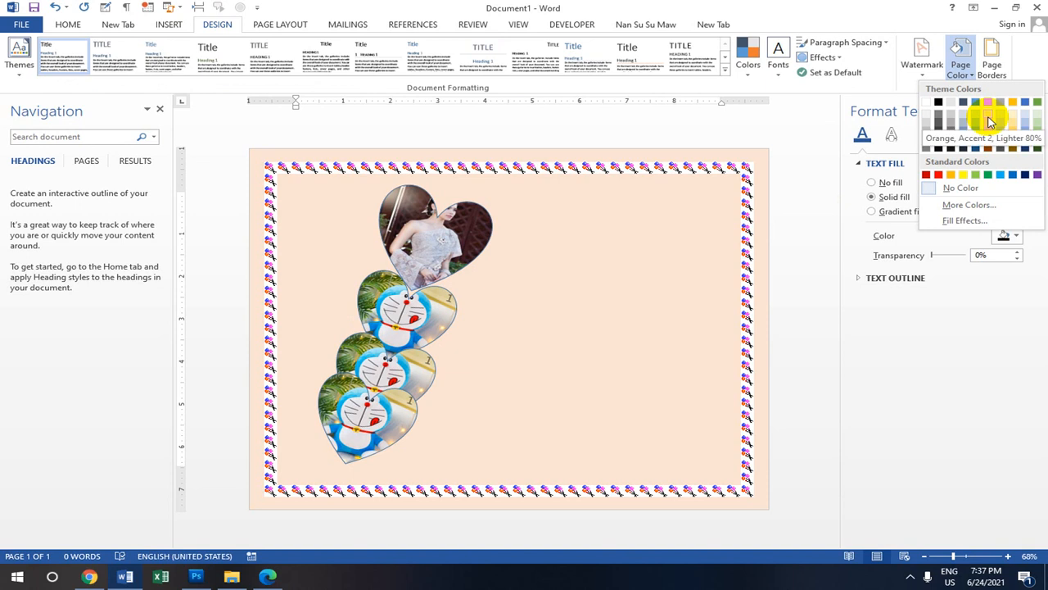
pyautogui.click(988, 117)
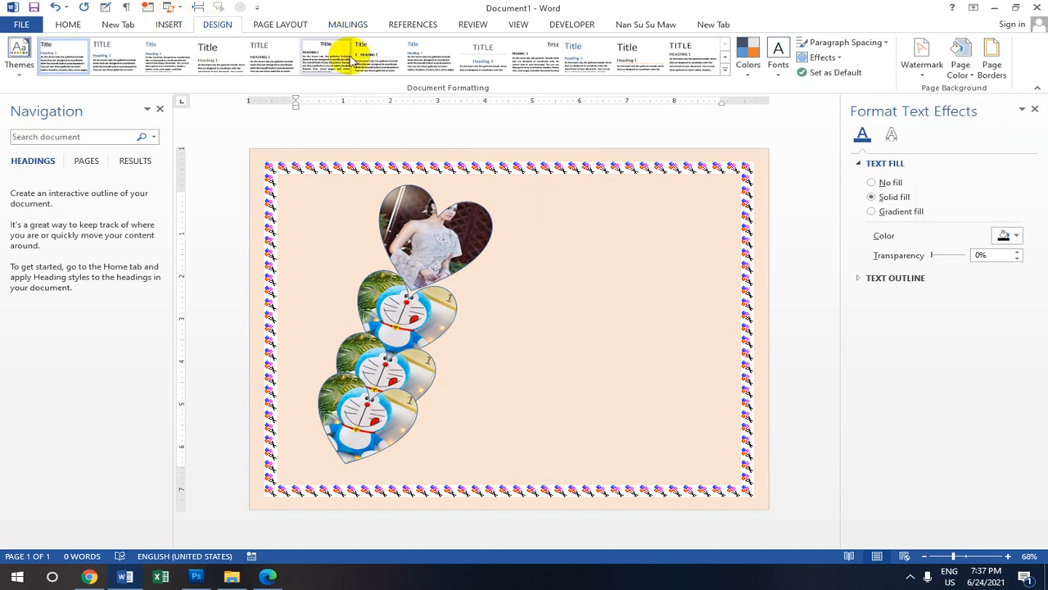
# Draw an oval about 2.65" high and 2.57" wide and place it beside the lowest heart, near the page's lower border.
pyautogui.click(172, 26)
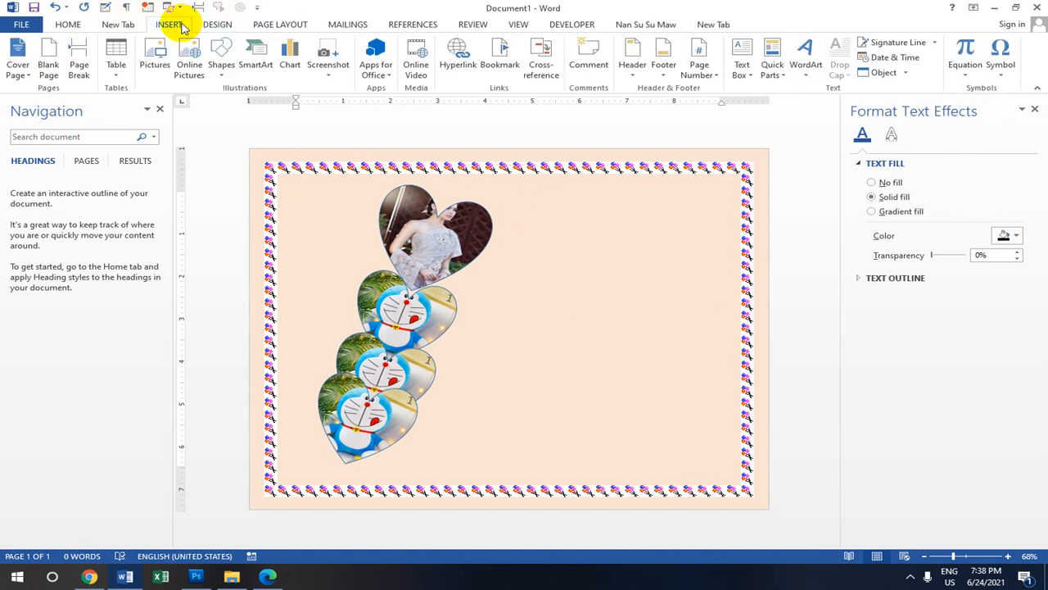
pyautogui.click(220, 74)
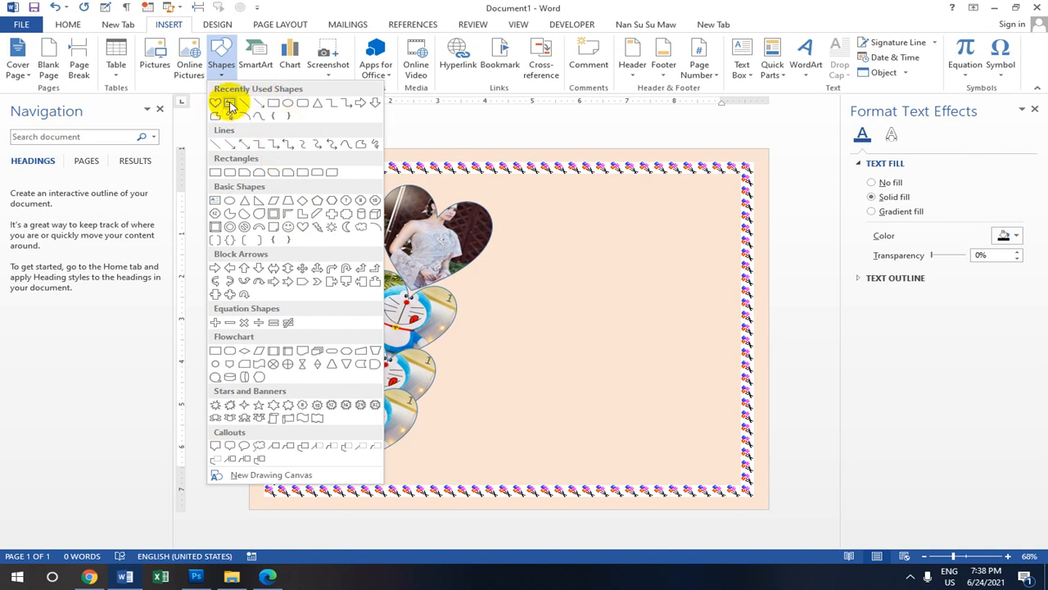
pyautogui.click(284, 104)
pyautogui.moveTo(489, 307); pyautogui.dragTo(611, 418)
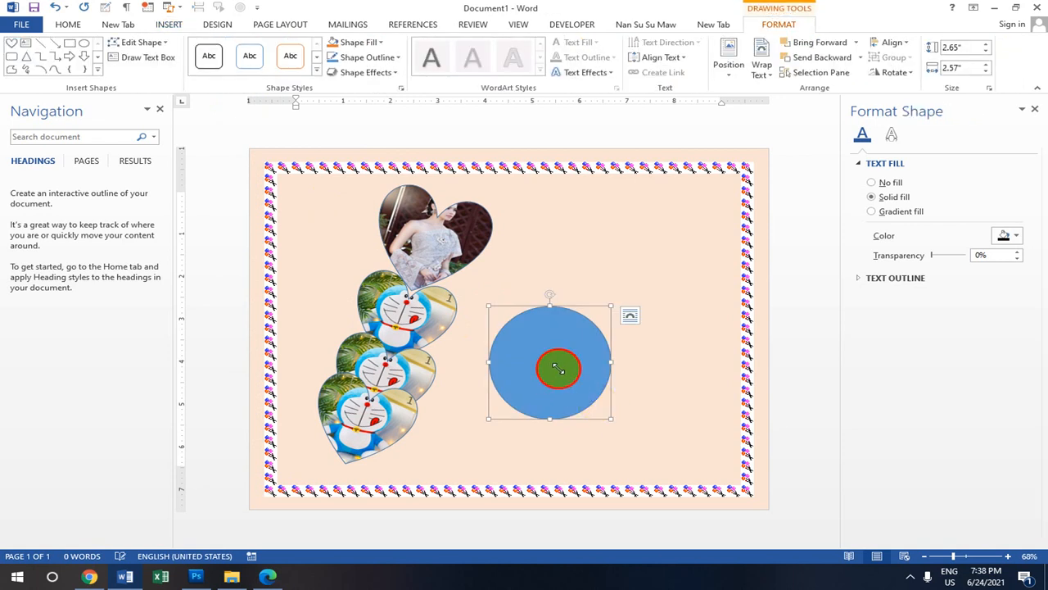
pyautogui.click(558, 368)
pyautogui.moveTo(544, 318); pyautogui.dragTo(500, 367)
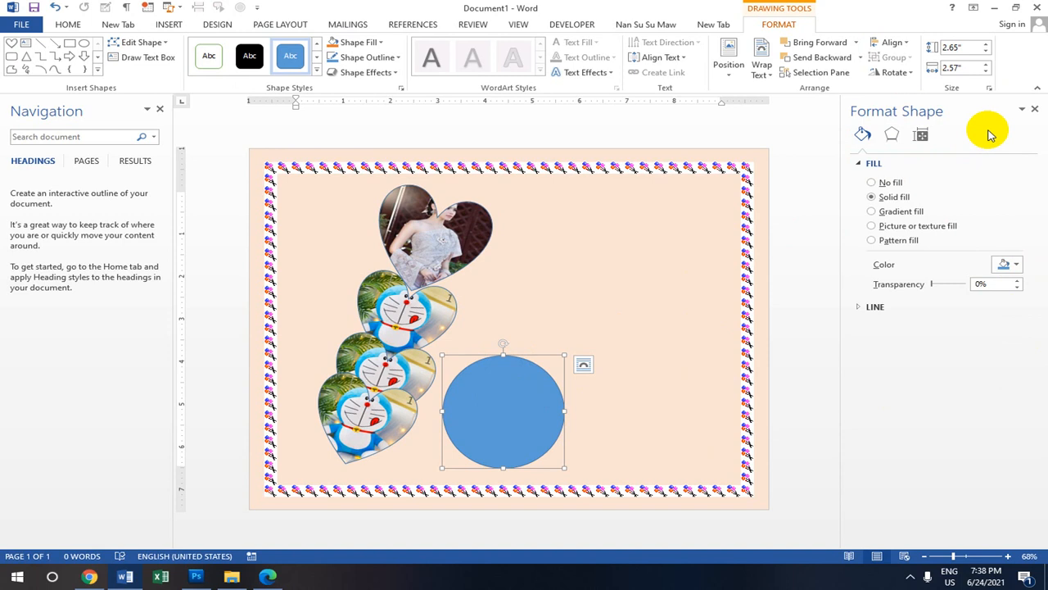
# Fill the oval with the flower pot picture 003.jpg from the Desktop.
pyautogui.click(1036, 110)
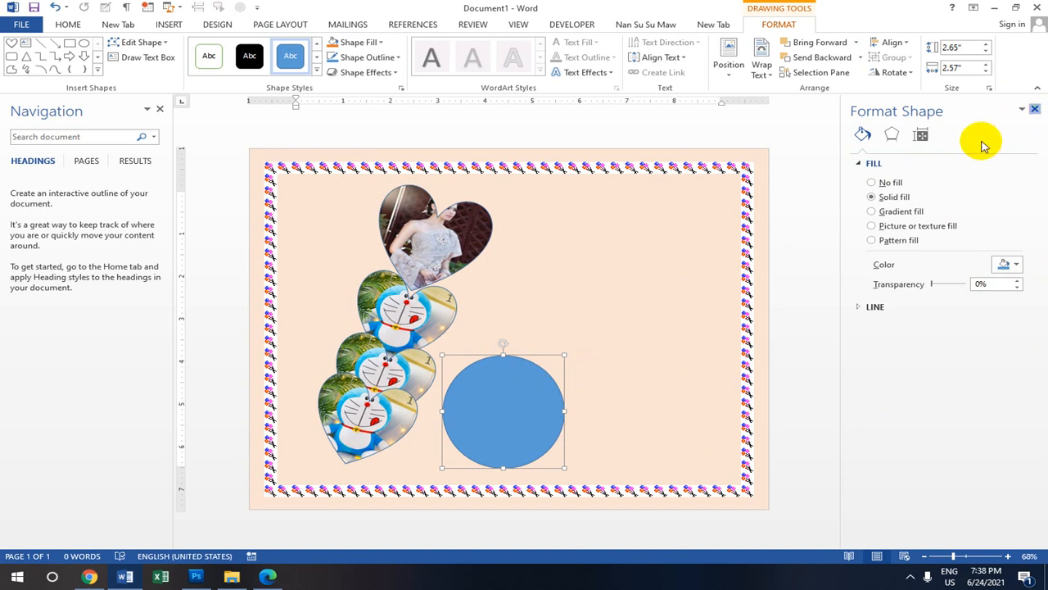
pyautogui.rightClick(624, 401)
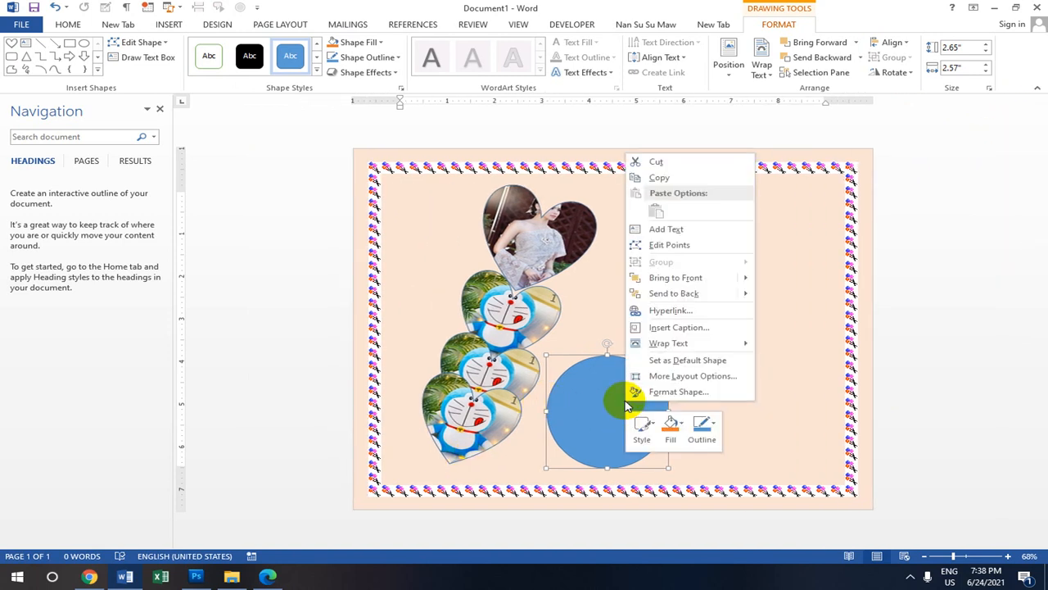
pyautogui.click(678, 394)
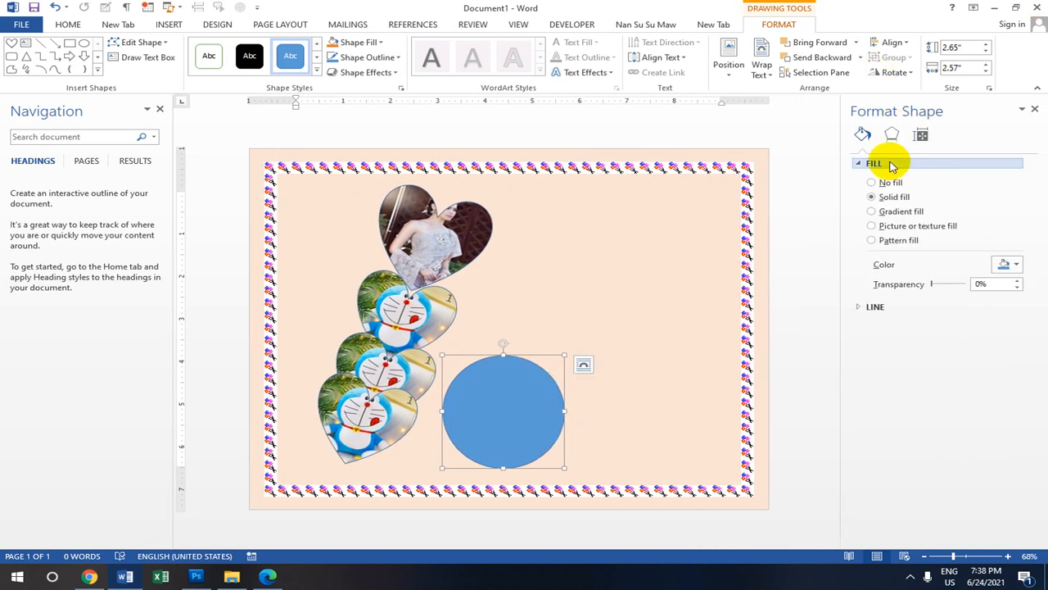
pyautogui.click(882, 227)
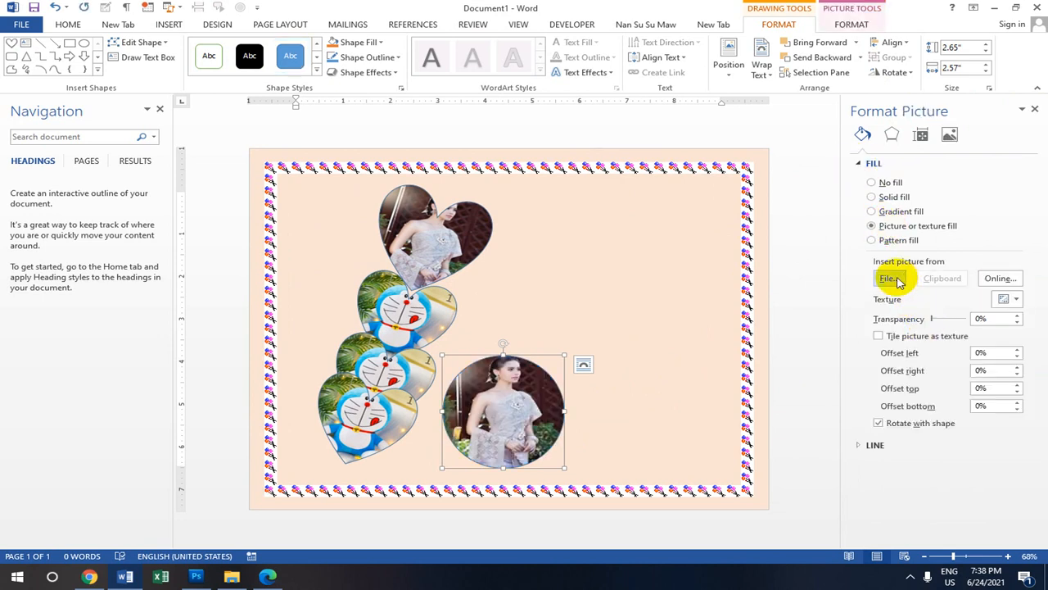
pyautogui.click(890, 279)
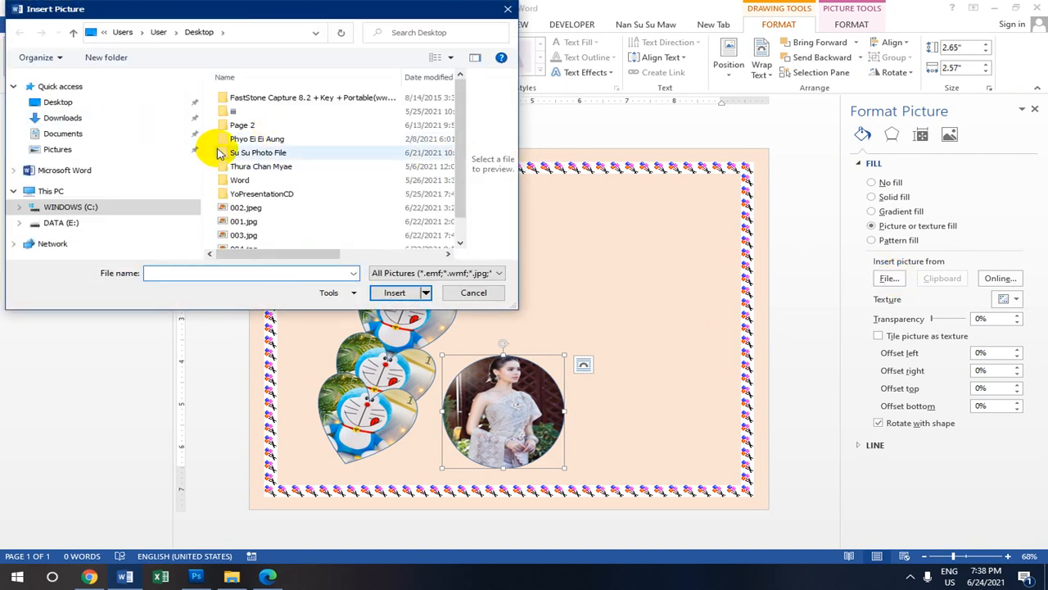
pyautogui.scroll(-1, 343, 172)
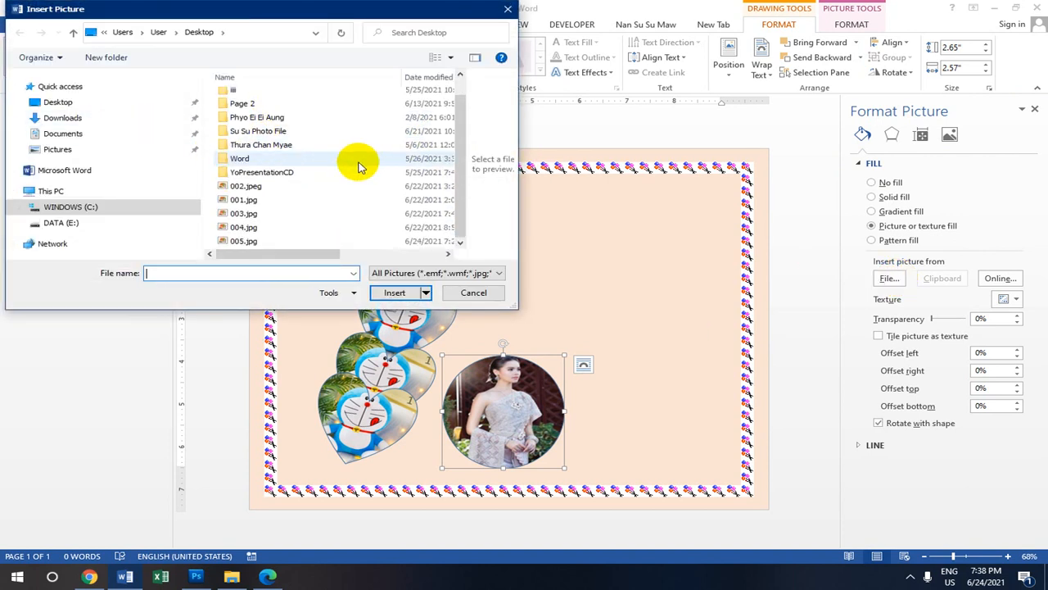
pyautogui.click(282, 229)
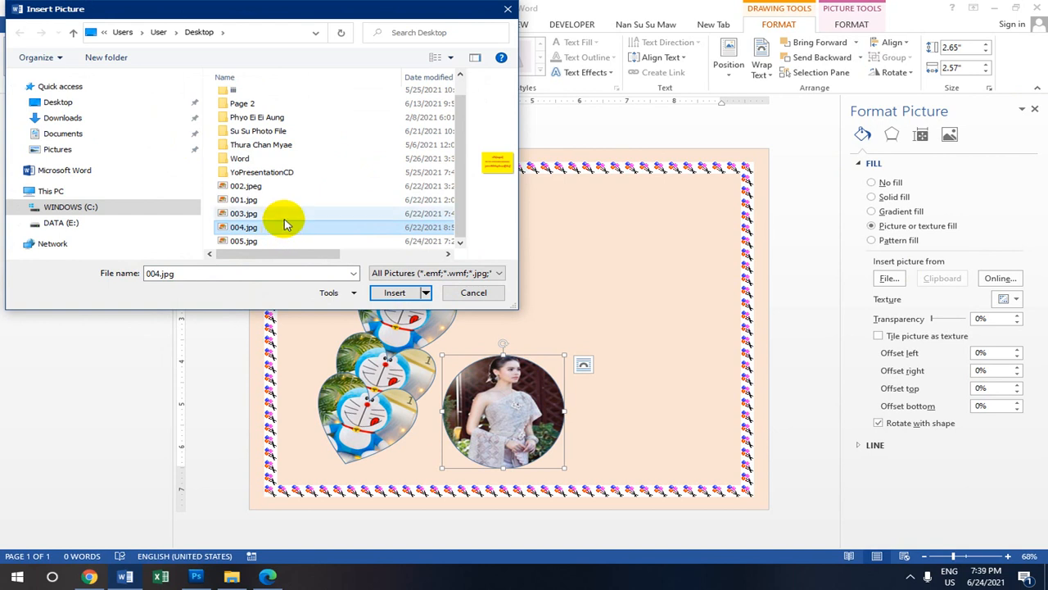
pyautogui.click(281, 215)
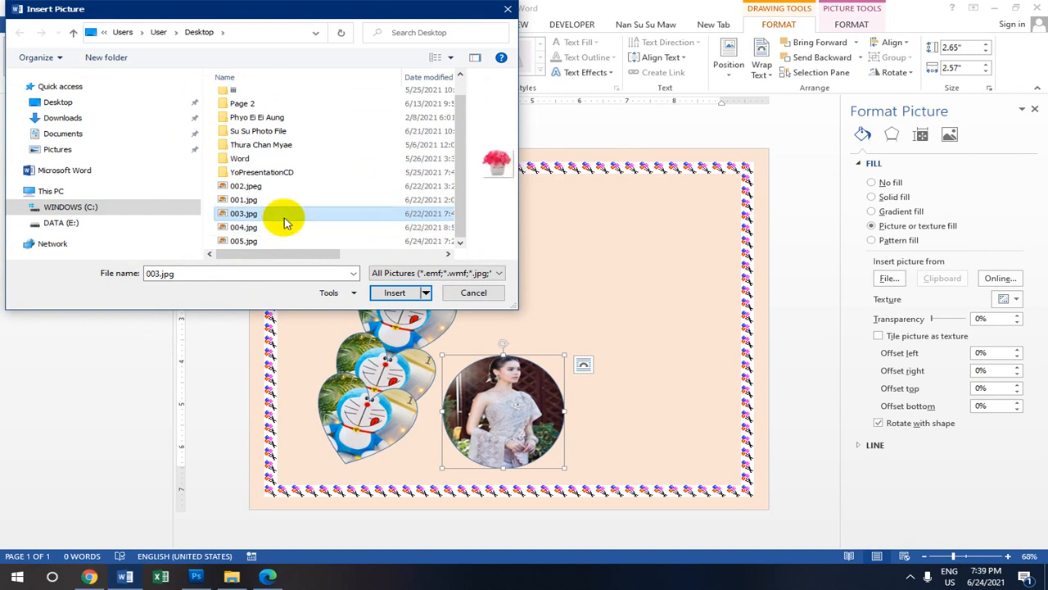
pyautogui.click(396, 294)
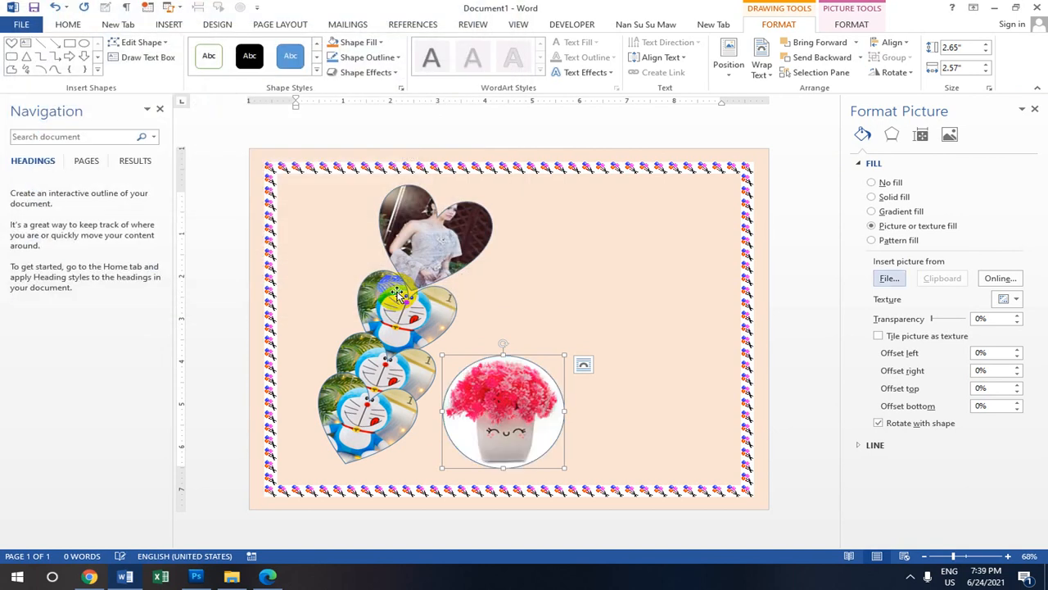
pyautogui.click(542, 231)
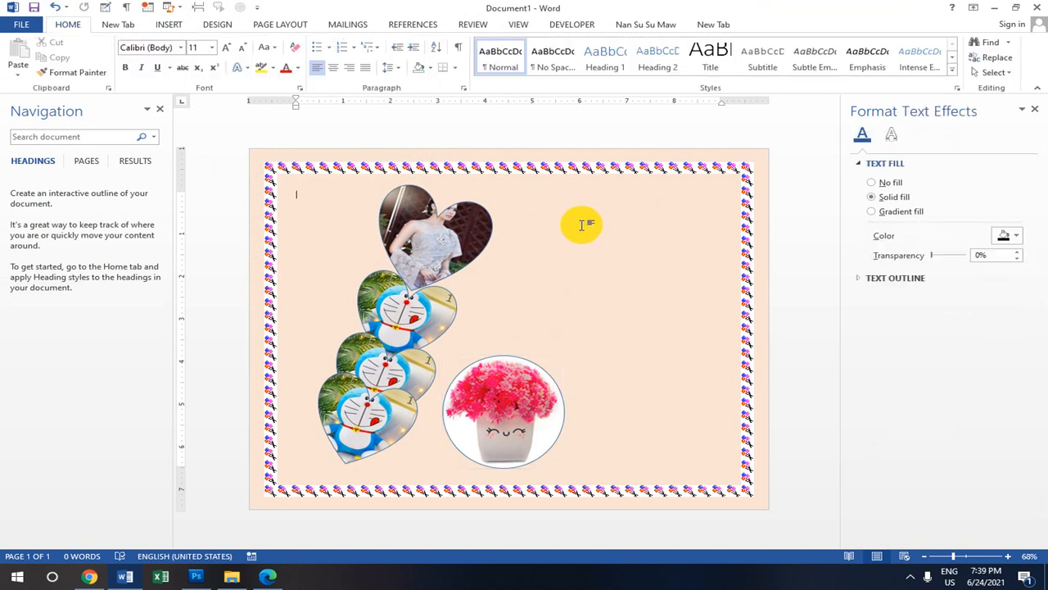
# Insert WordArt in the blue gradient style with reflection and place it in the page's empty upper-right area.
pyautogui.click(166, 24)
pyautogui.click(806, 78)
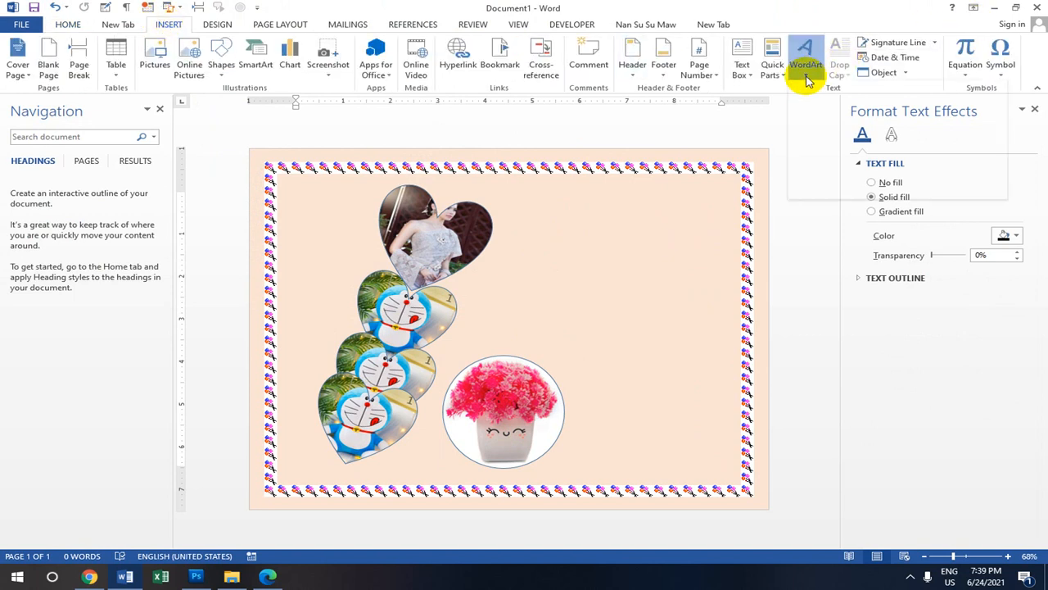
pyautogui.click(851, 135)
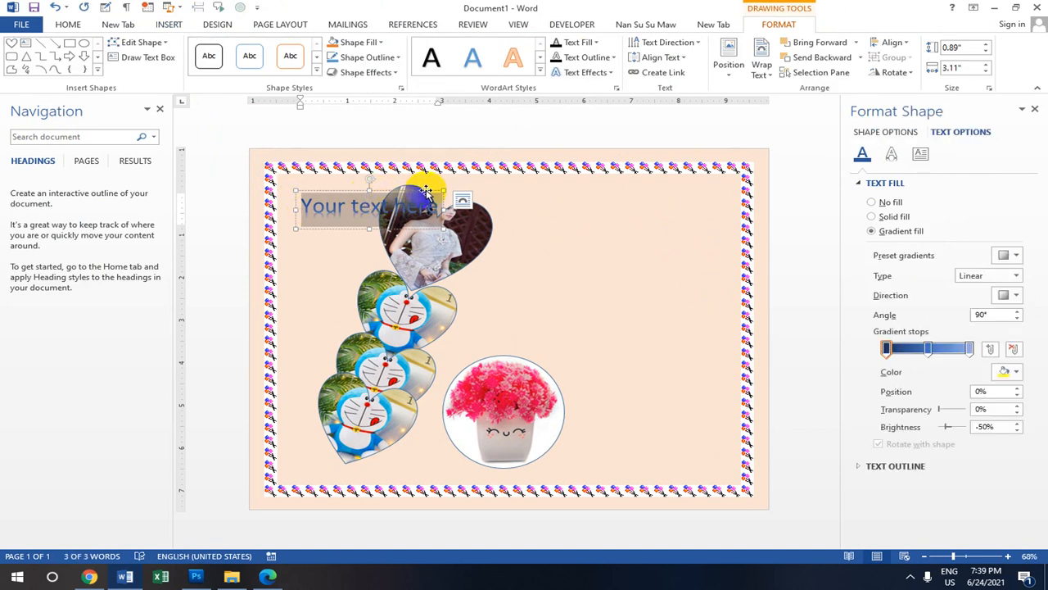
pyautogui.moveTo(426, 190); pyautogui.dragTo(683, 192)
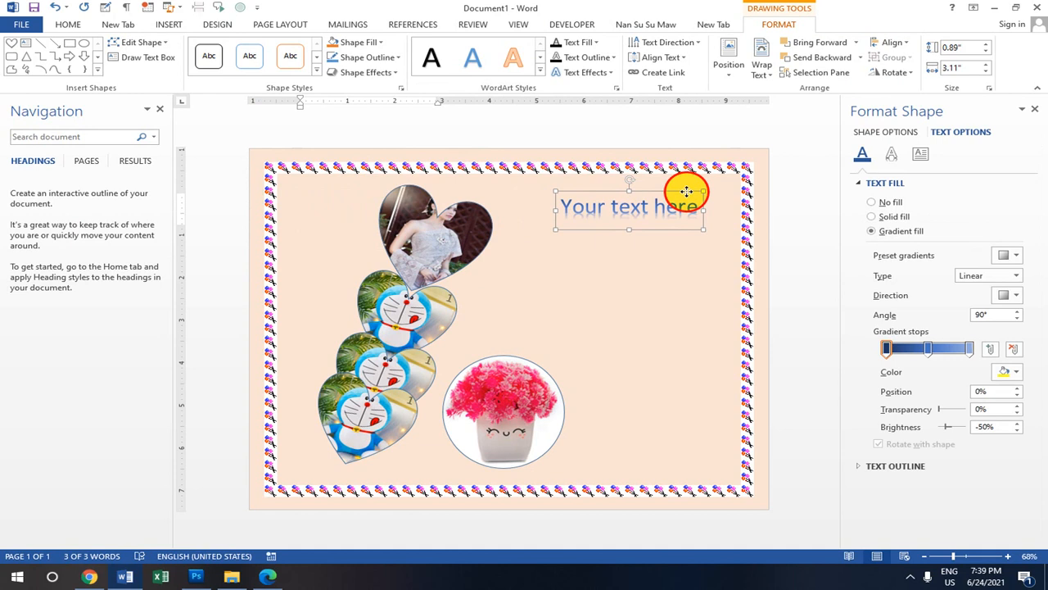